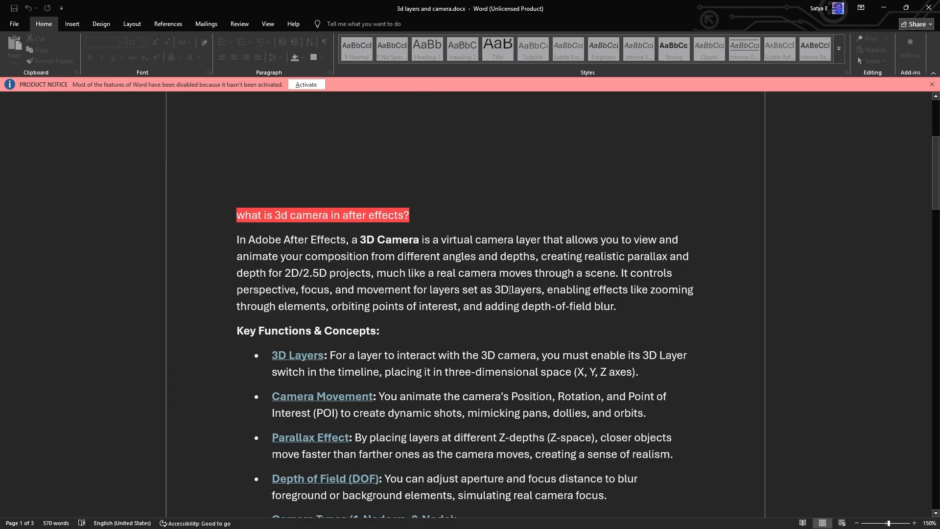
# - Read the notes on the After Effects 3D camera, covering key functions, camera types, common workflows and uses
pyautogui.scroll(-2, 510, 290)
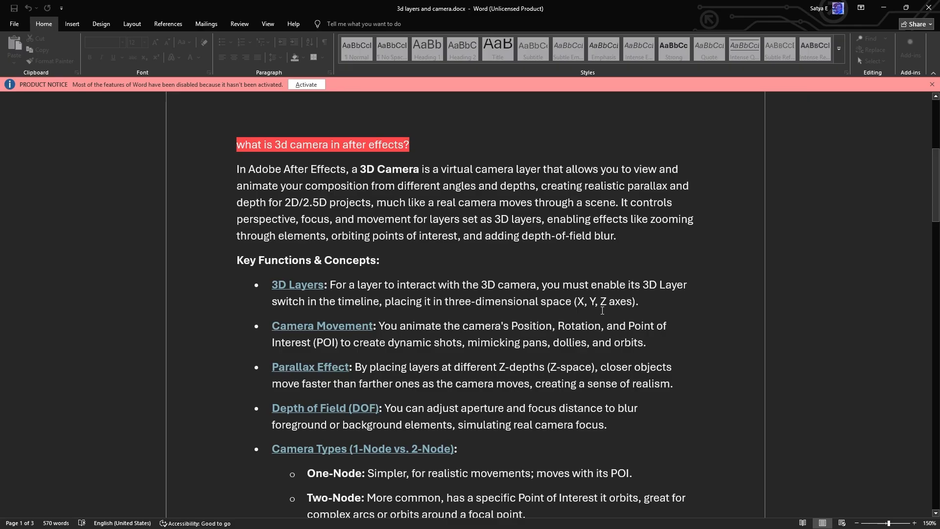
pyautogui.scroll(-1, 602, 310)
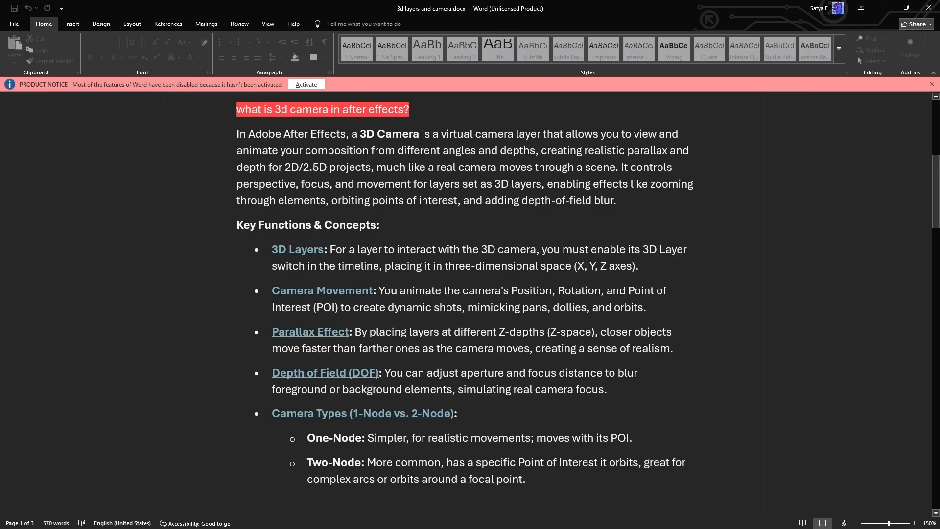
pyautogui.scroll(-3, 638, 320)
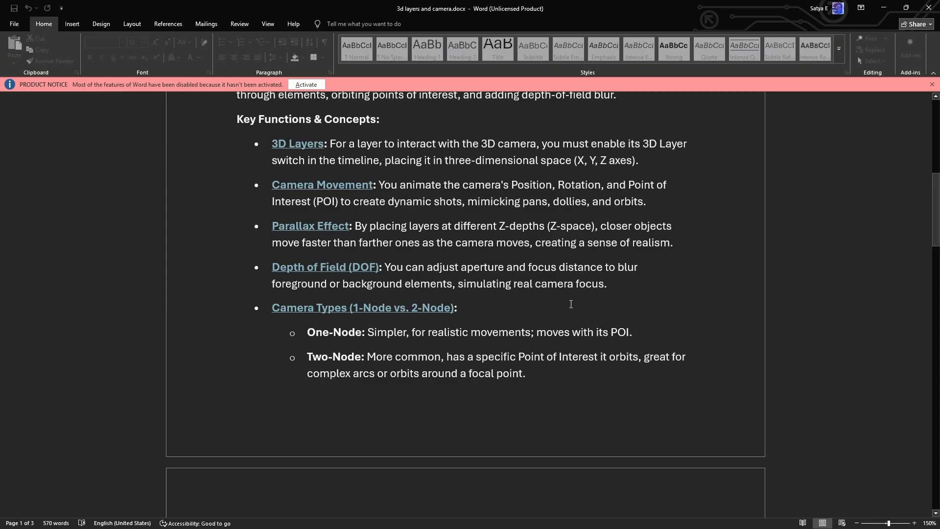
pyautogui.scroll(-1, 571, 304)
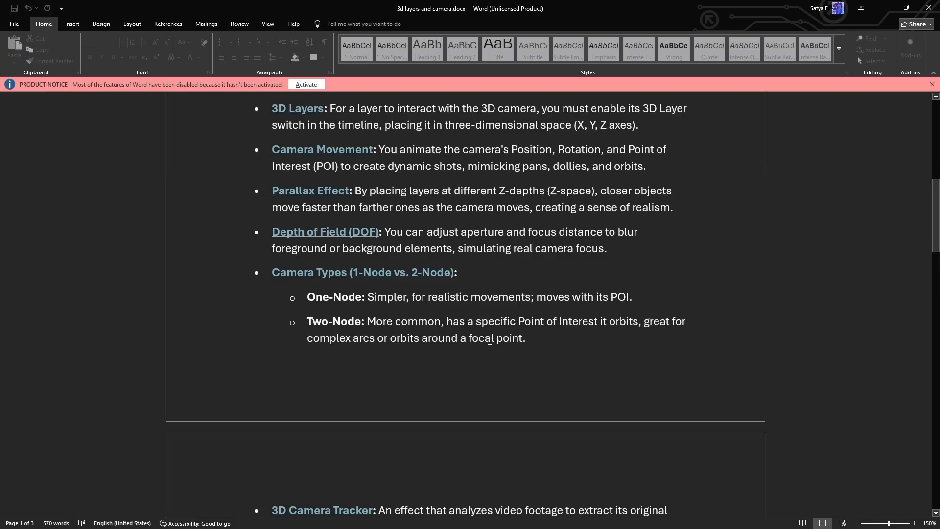
pyautogui.scroll(-3, 554, 305)
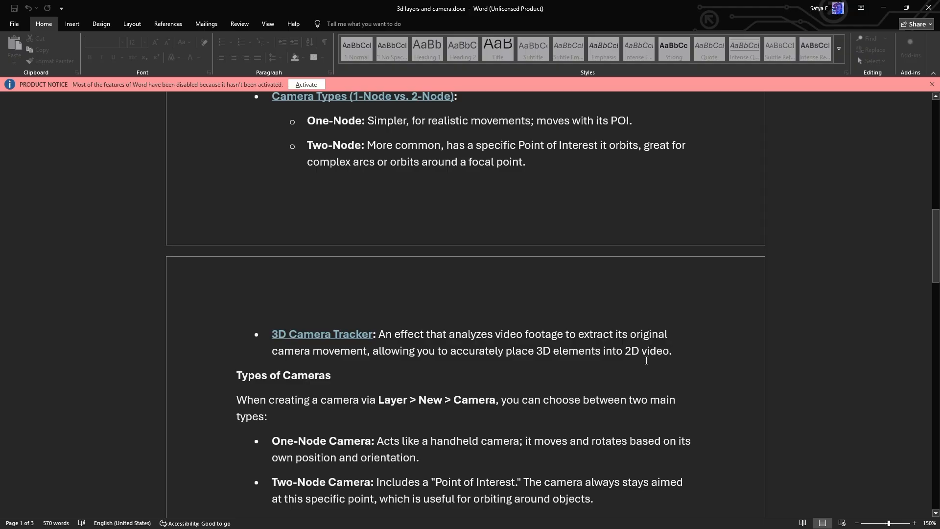
pyautogui.scroll(-2, 549, 304)
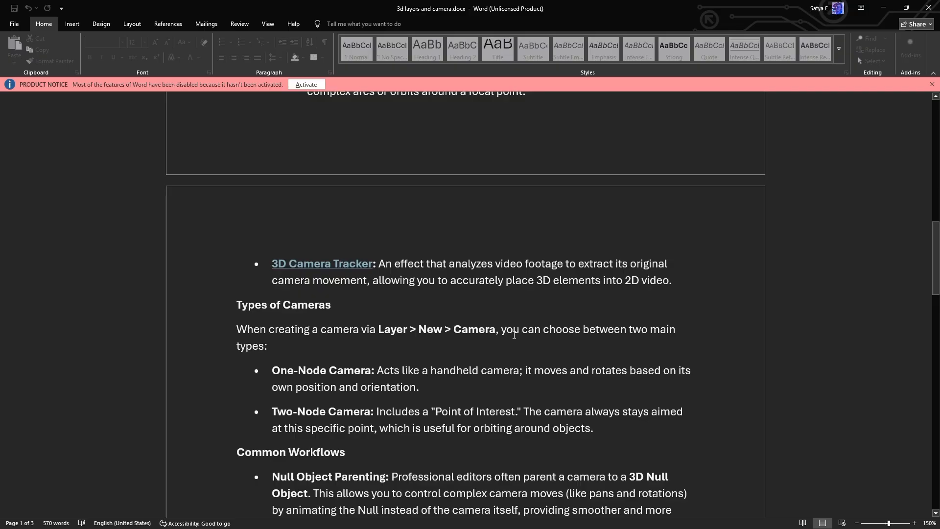
pyautogui.scroll(-1, 485, 345)
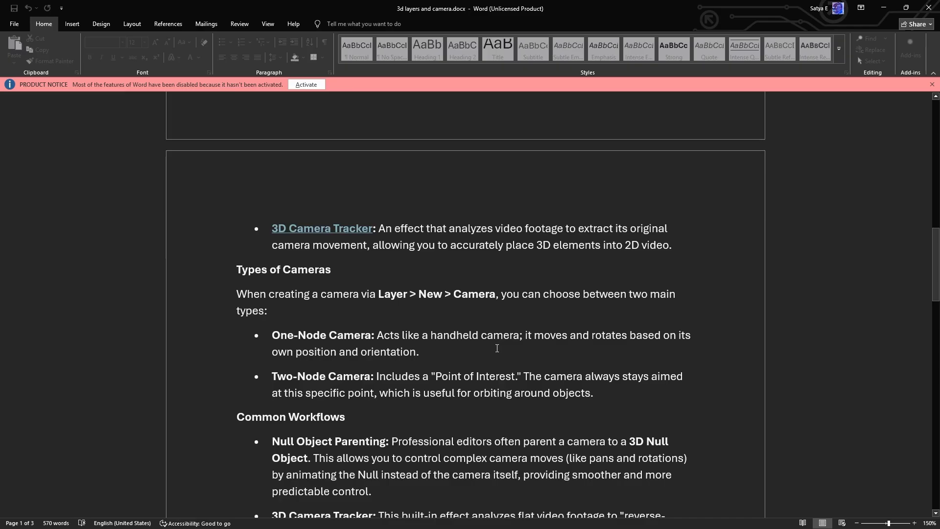
pyautogui.scroll(-1, 470, 335)
pyautogui.scroll(-1, 470, 336)
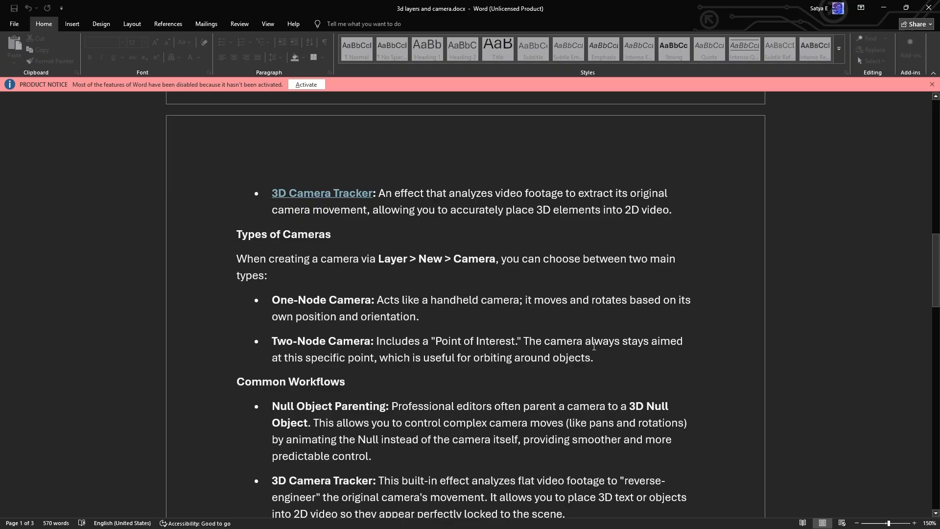
pyautogui.scroll(-3, 594, 346)
pyautogui.scroll(-2, 592, 340)
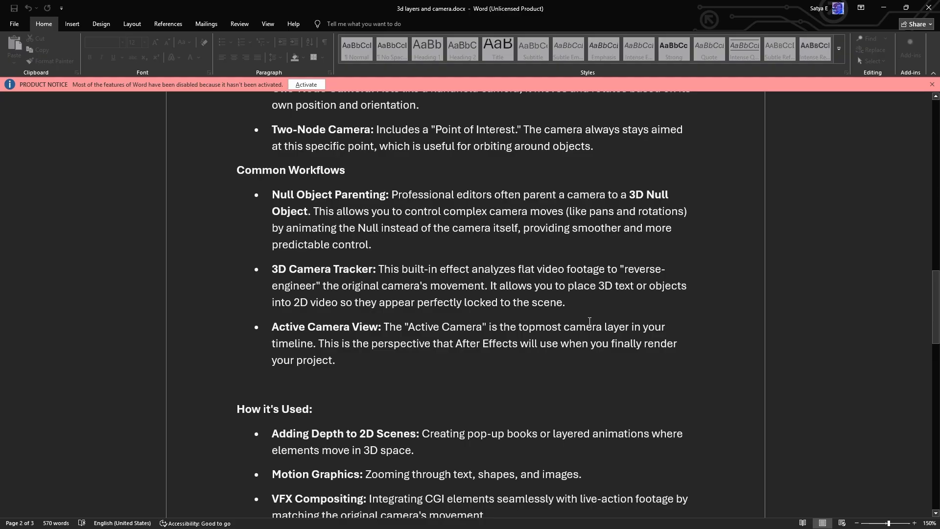
pyautogui.scroll(-1, 589, 321)
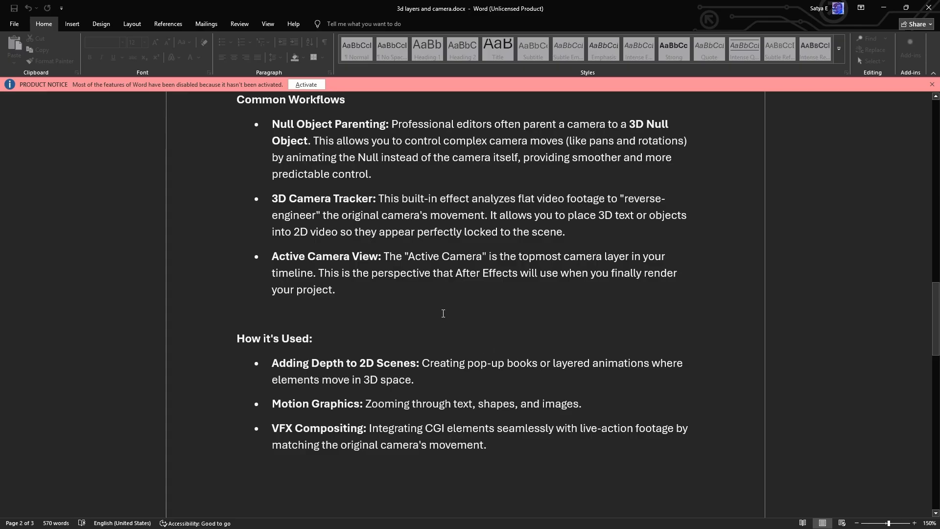
pyautogui.scroll(-2, 451, 329)
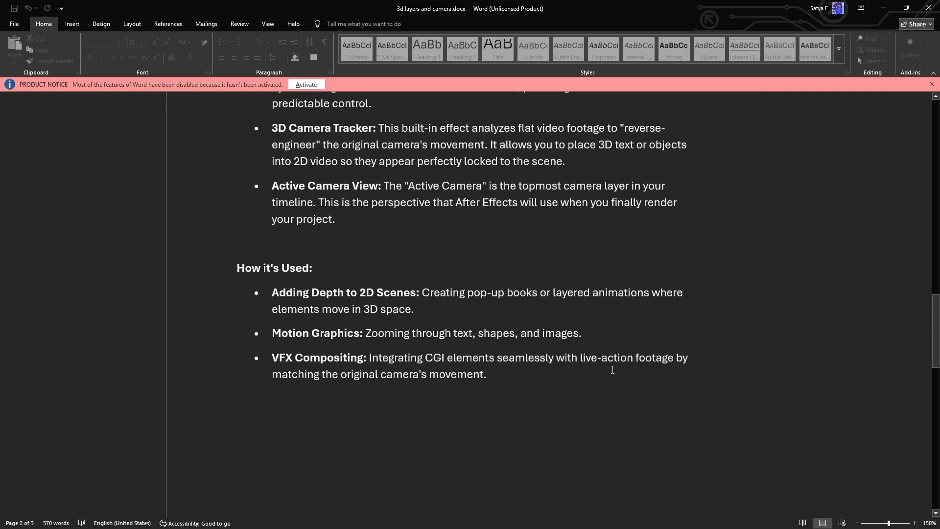
pyautogui.scroll(-3, 613, 369)
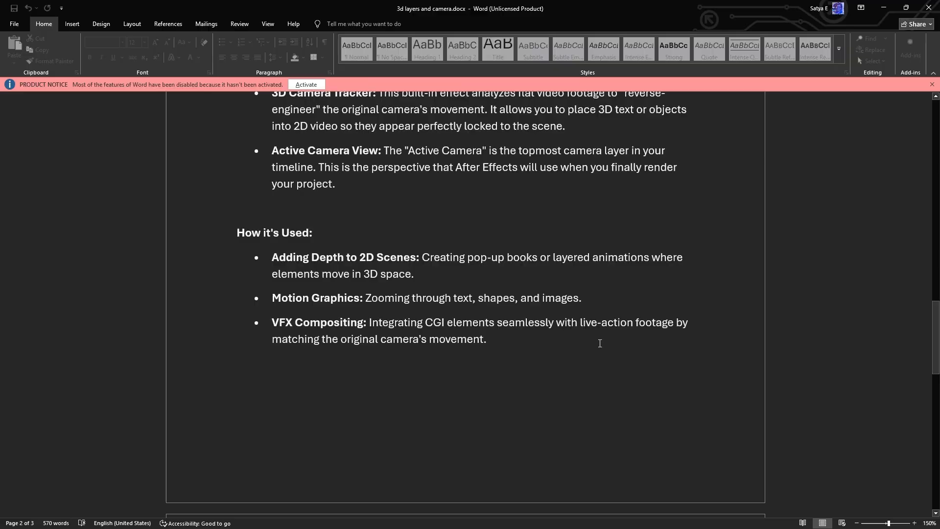
pyautogui.scroll(-5, 600, 343)
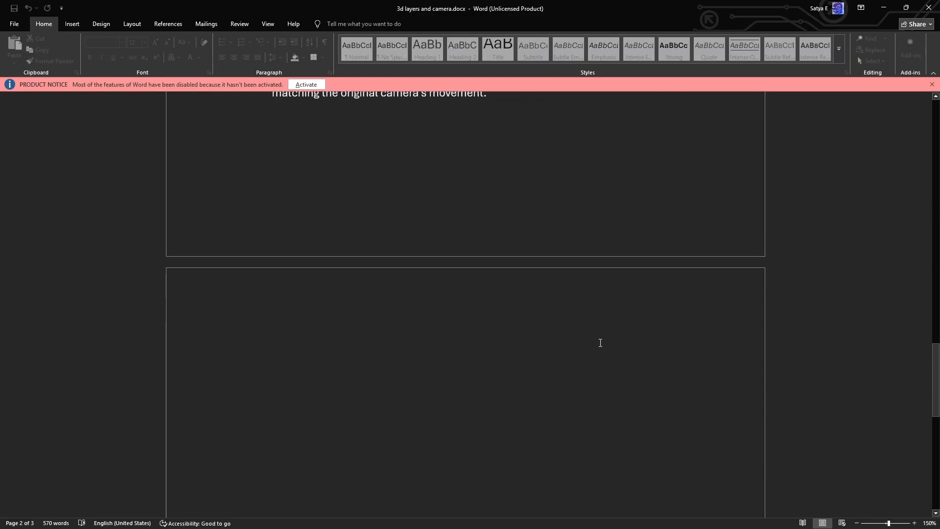
pyautogui.scroll(2, 598, 345)
pyautogui.scroll(15, 598, 345)
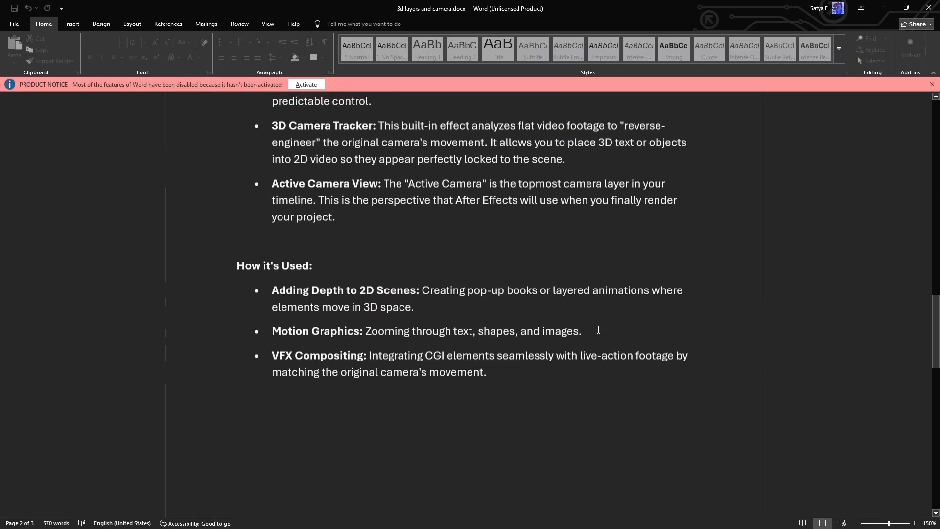
pyautogui.scroll(9, 596, 302)
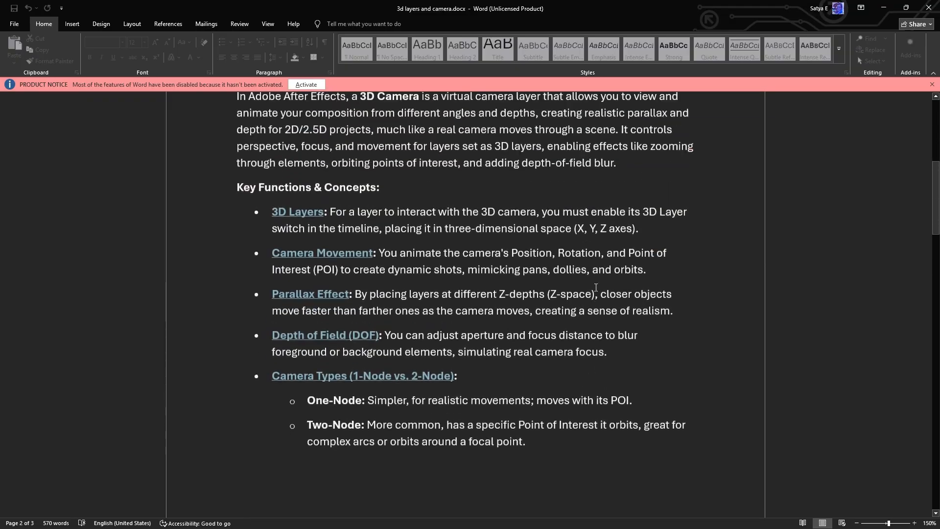
pyautogui.scroll(-1, 594, 273)
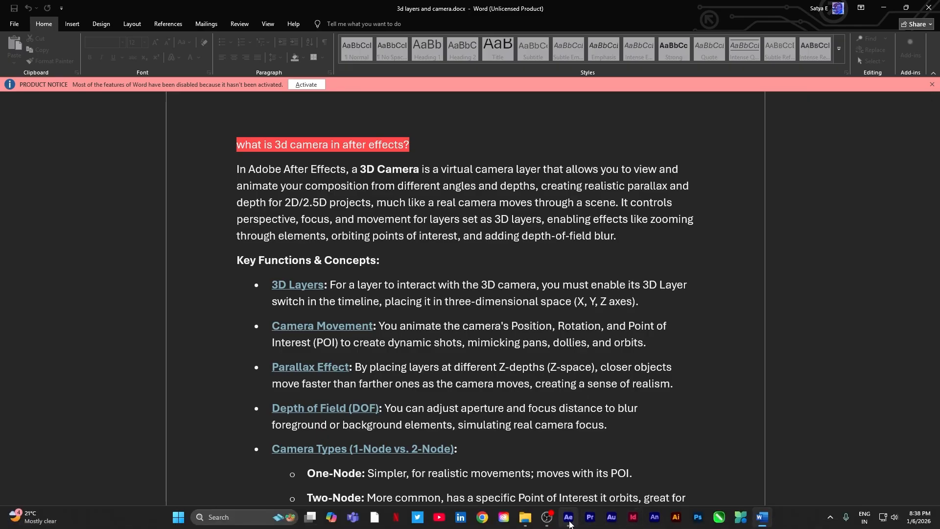
# - Switch to After Effects and create a composition named Comp 1 at 1920x1080, 30 fps, 8 seconds long
pyautogui.click(572, 520)
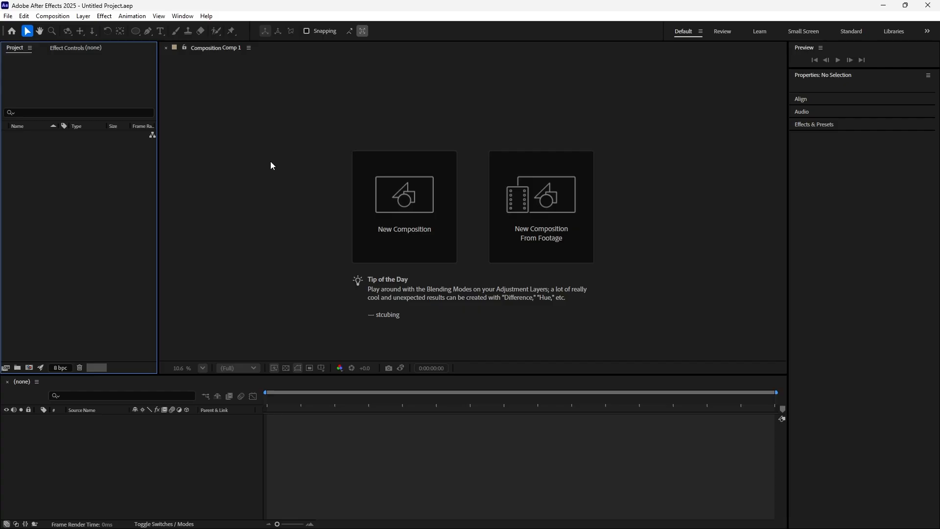
pyautogui.click(403, 207)
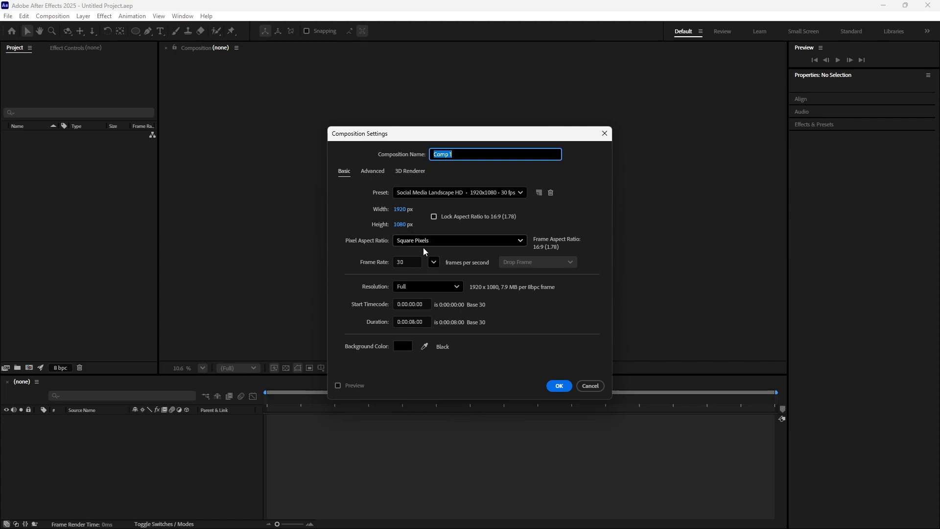
pyautogui.click(558, 386)
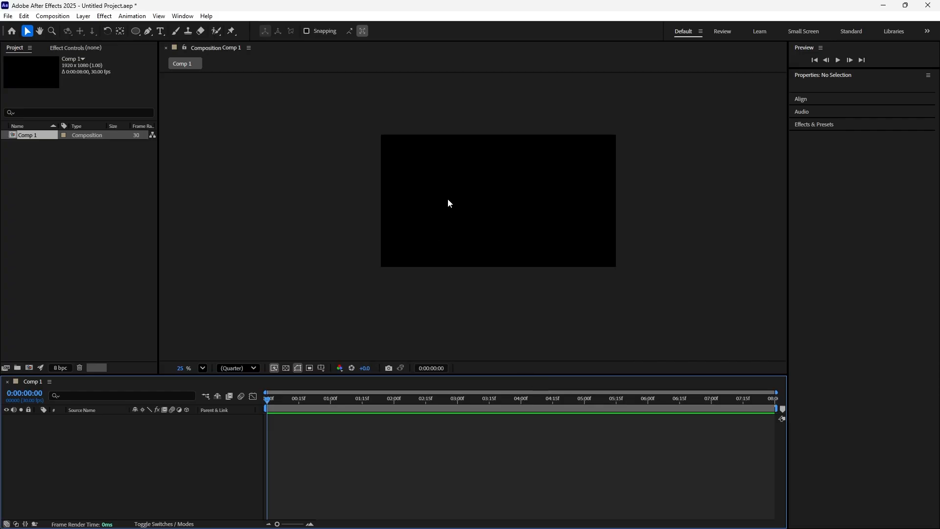
pyautogui.scroll(-1, 448, 200)
pyautogui.scroll(2, 511, 180)
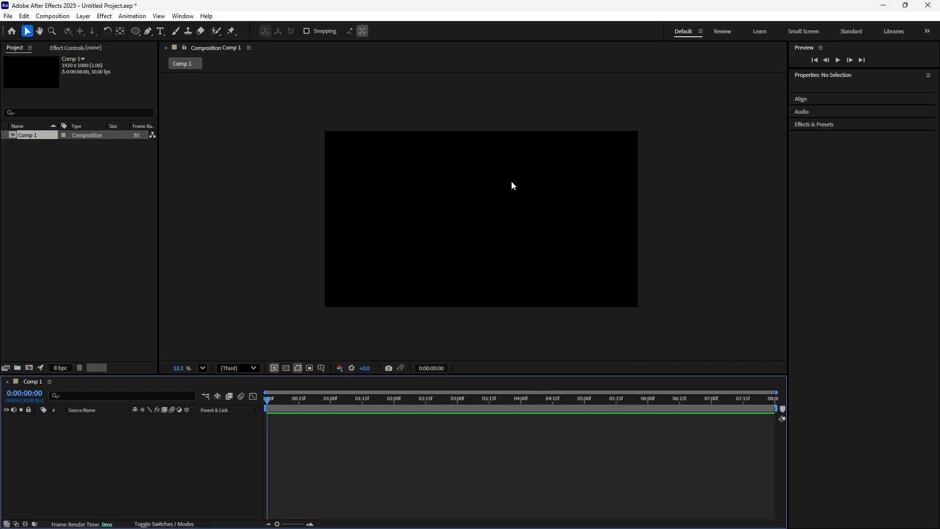
# - Add a deep royal blue solid at the full 1920x1080 composition size and lock its layer
pyautogui.rightClick(194, 450)
pyautogui.moveTo(308, 375)
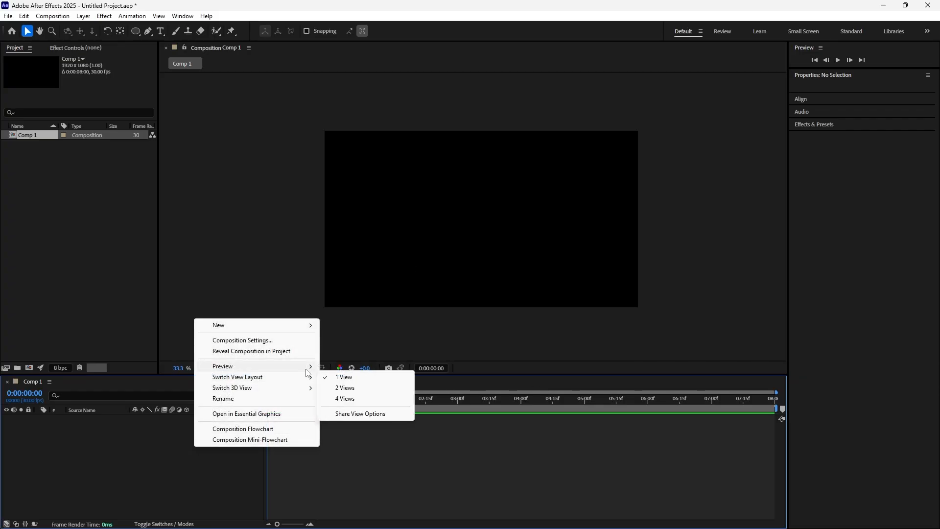
pyautogui.moveTo(314, 326)
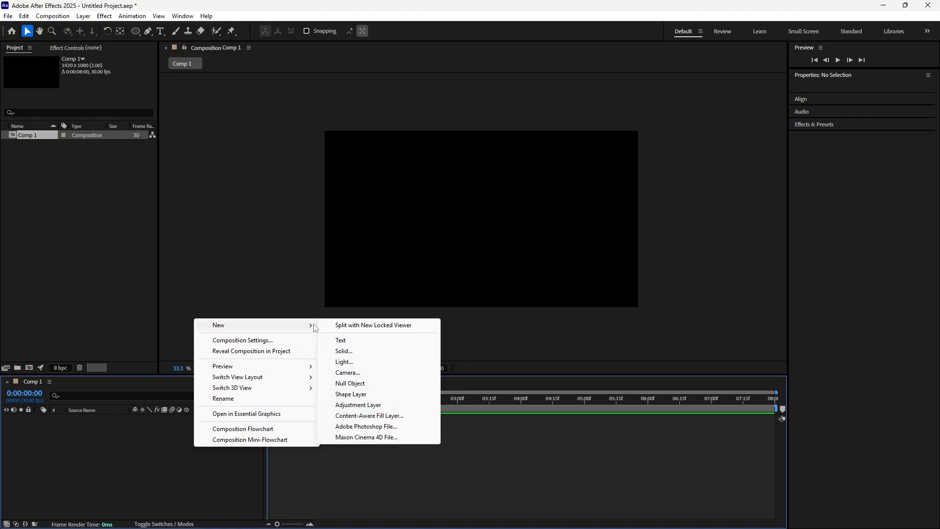
pyautogui.click(351, 352)
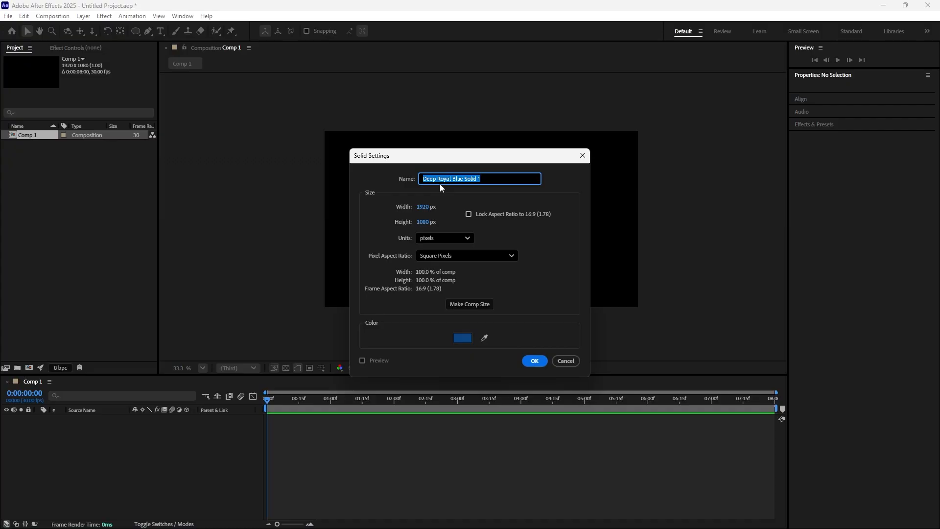
pyautogui.click(535, 361)
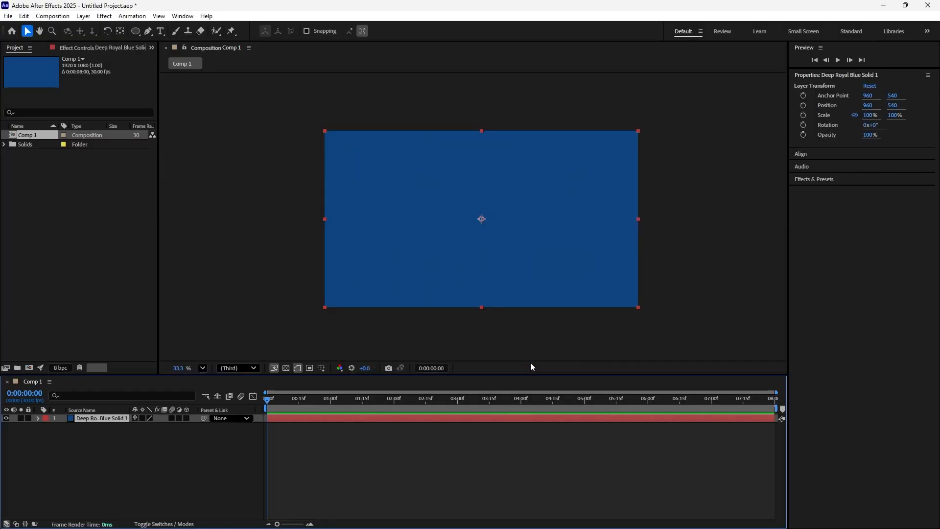
pyautogui.click(28, 418)
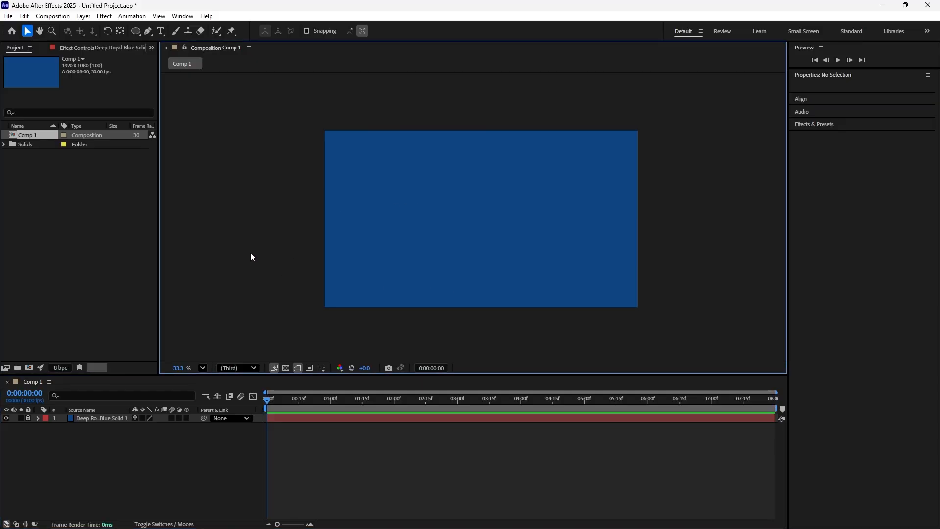
# - Draw a red square about 267 px wide on the left side of the composition with the Rectangle tool
pyautogui.scroll(-1, 247, 257)
pyautogui.scroll(2, 390, 190)
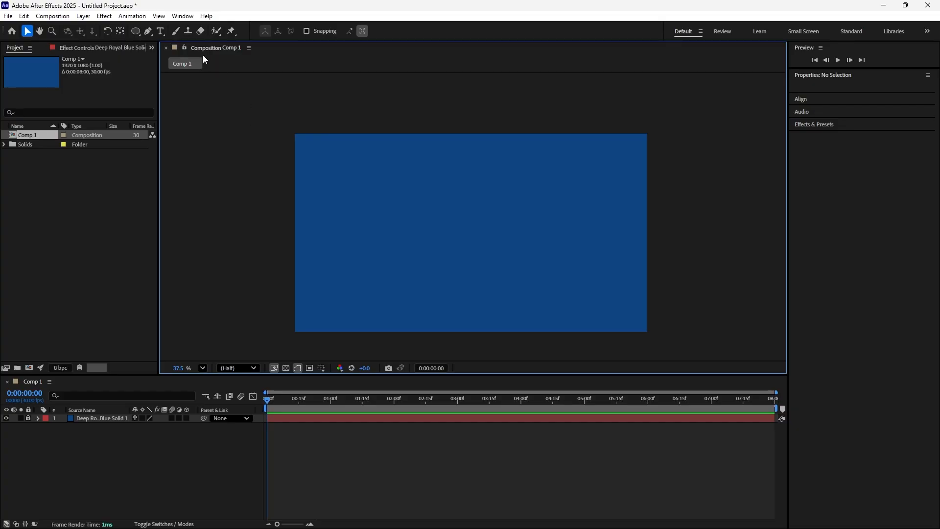
pyautogui.click(136, 32)
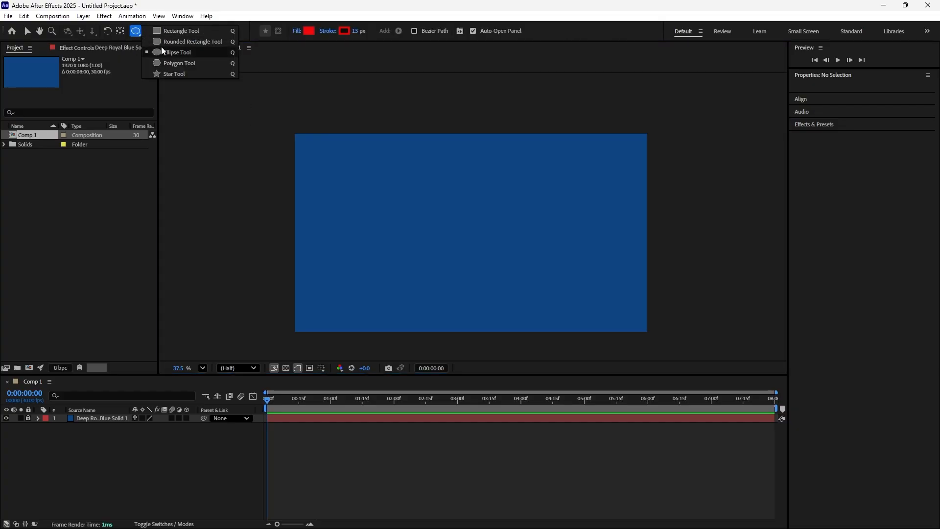
pyautogui.click(178, 31)
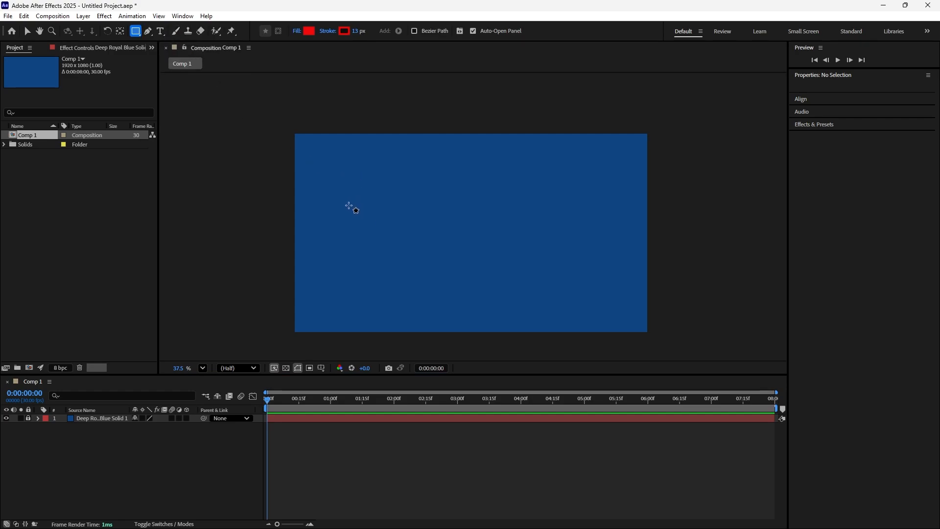
pyautogui.moveTo(347, 200); pyautogui.dragTo(394, 249)
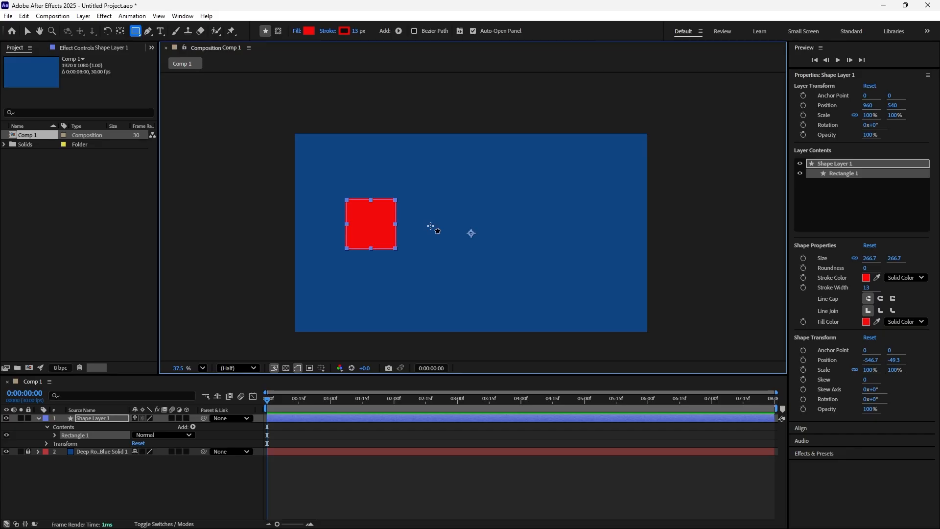
# - Center the anchor point in the red square and deselect its layer
pyautogui.hotkey('ctrl', 'alt', 'Home')
pyautogui.click(28, 33)
pyautogui.click(68, 187)
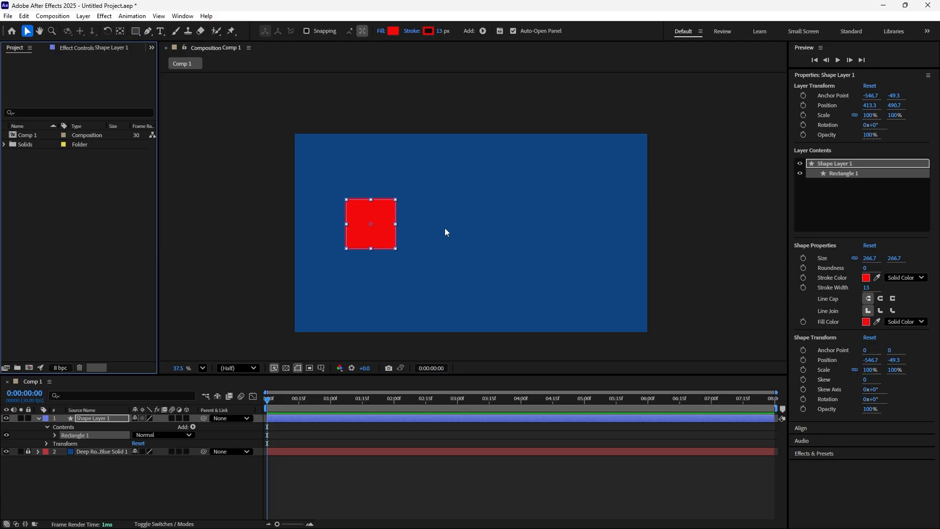
pyautogui.click(444, 231)
pyautogui.click(382, 228)
pyautogui.click(193, 179)
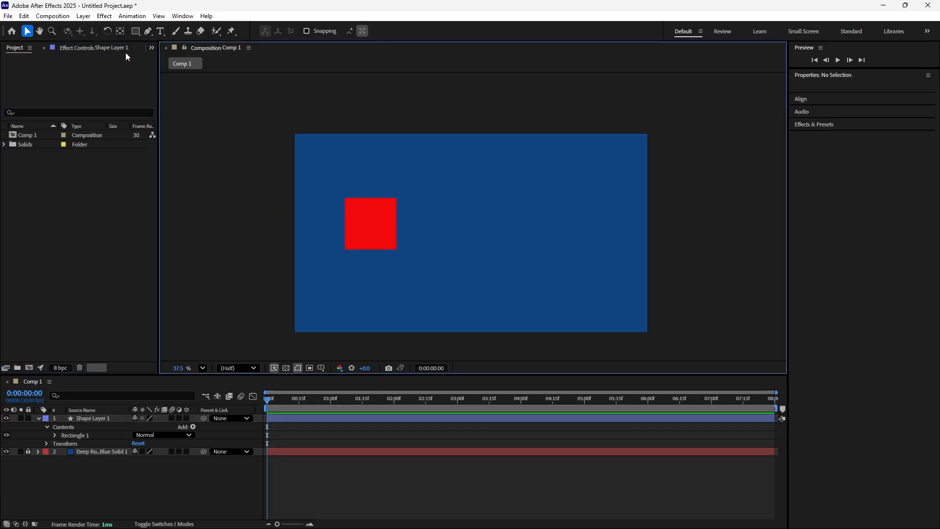
# - Draw a red circle about 280 px in diameter to the right of the square and center its anchor point
pyautogui.click(136, 32)
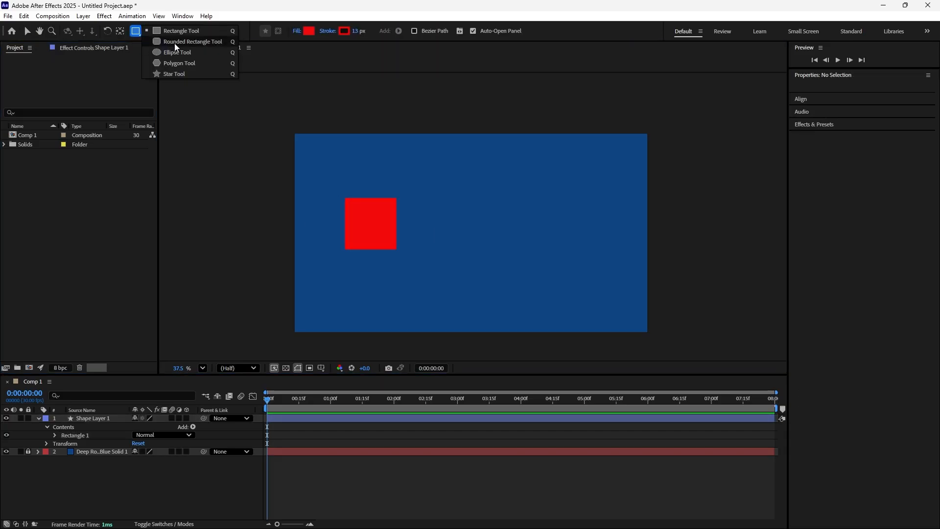
pyautogui.click(177, 52)
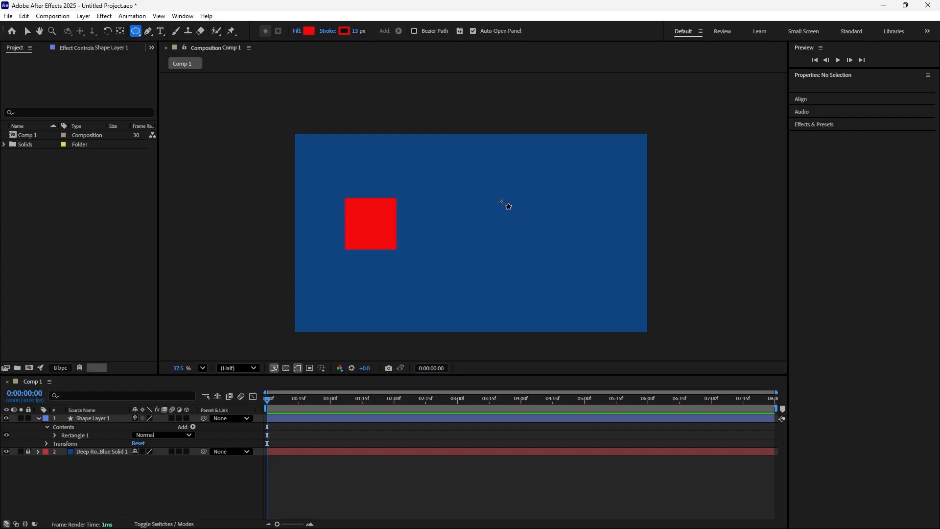
pyautogui.moveTo(501, 200); pyautogui.dragTo(541, 252)
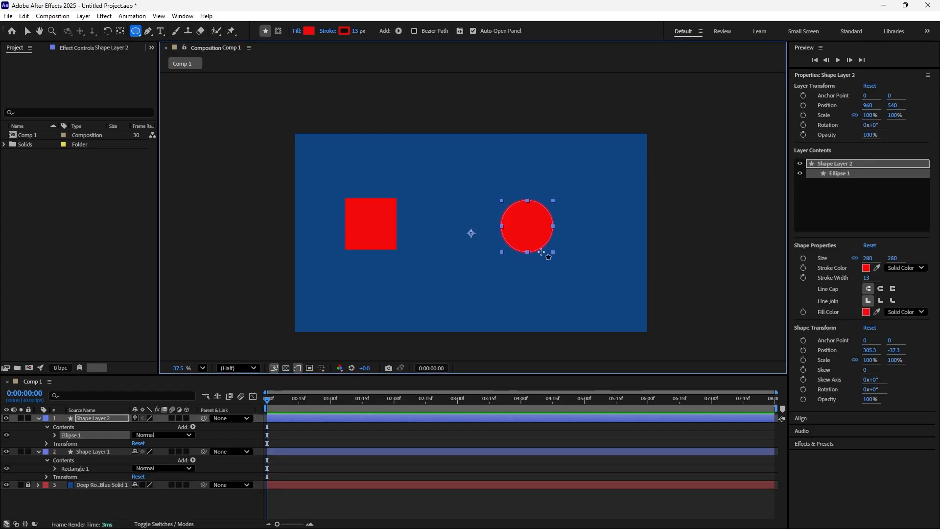
pyautogui.hotkey('ctrl', 'alt', 'Home')
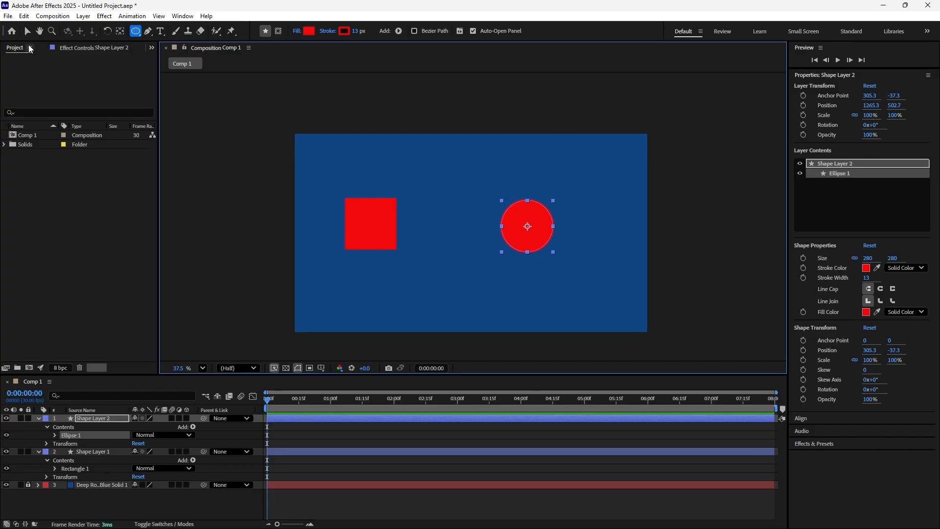
# - Change the circle's fill color to yellow F3EB0A, nudge the circle slightly upward and deselect it
pyautogui.click(27, 31)
pyautogui.click(393, 31)
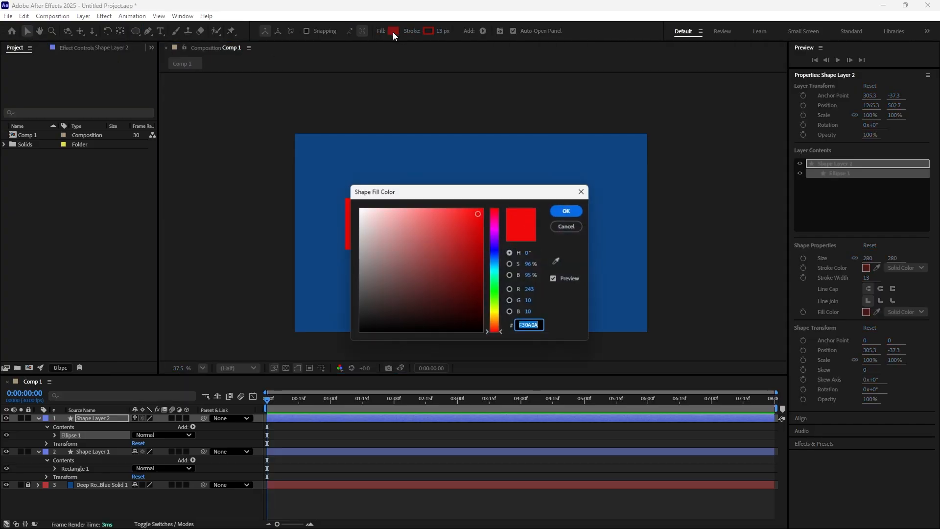
pyautogui.click(496, 314)
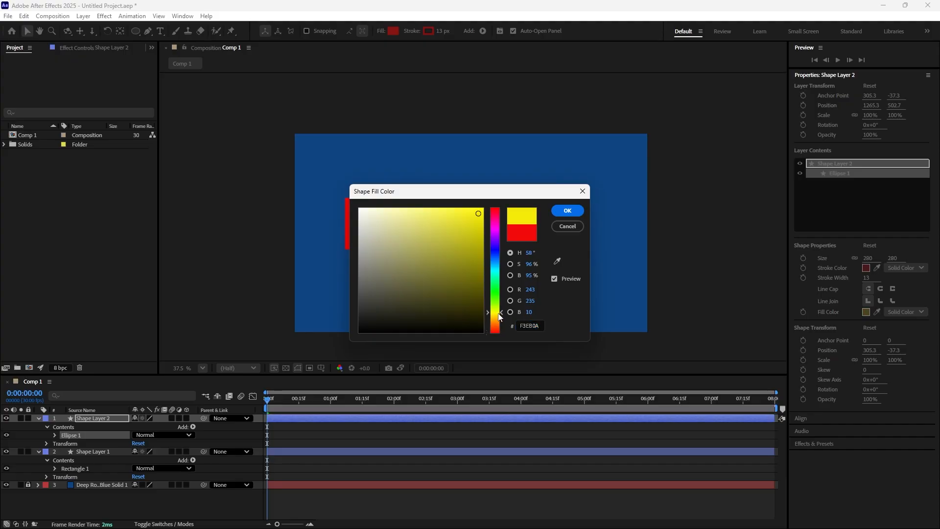
pyautogui.click(569, 211)
pyautogui.moveTo(544, 242)
pyautogui.mouseDown()
pyautogui.moveTo(534, 231)
pyautogui.moveTo(545, 236)
pyautogui.mouseUp()
pyautogui.click(541, 101)
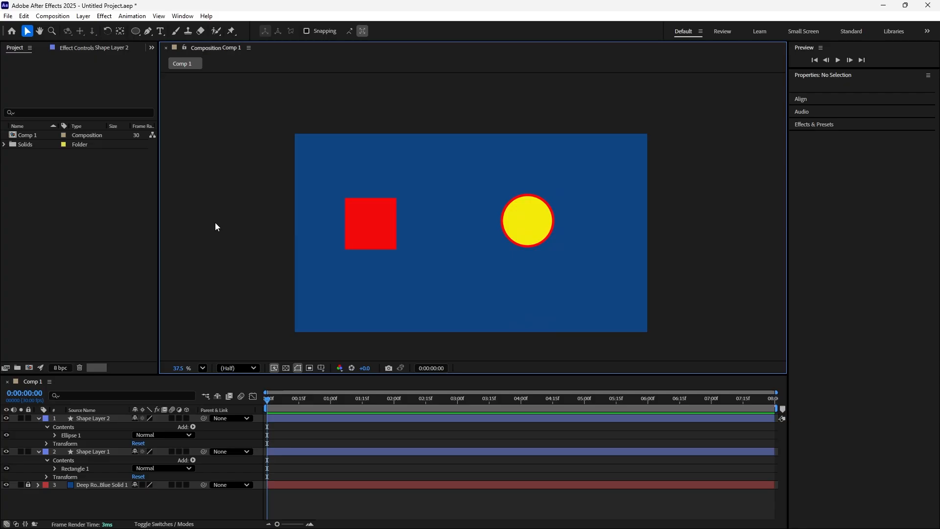
# - Collapse both shape layers and turn on the 3D Layer switch for each of them
pyautogui.click(38, 418)
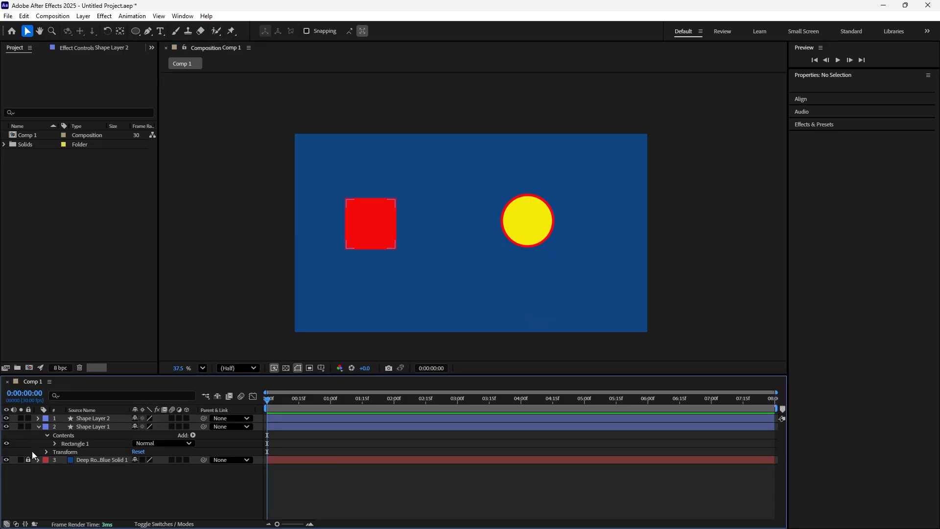
pyautogui.click(39, 426)
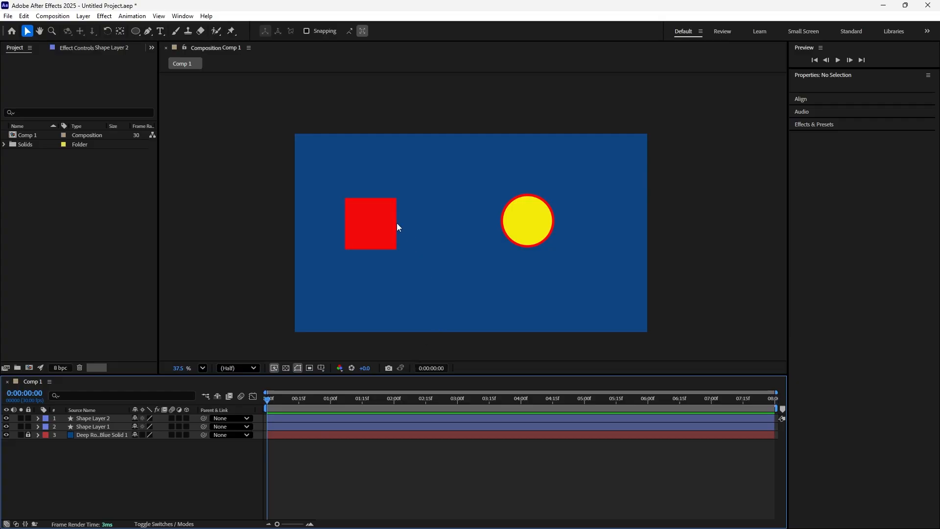
pyautogui.click(186, 418)
pyautogui.click(187, 427)
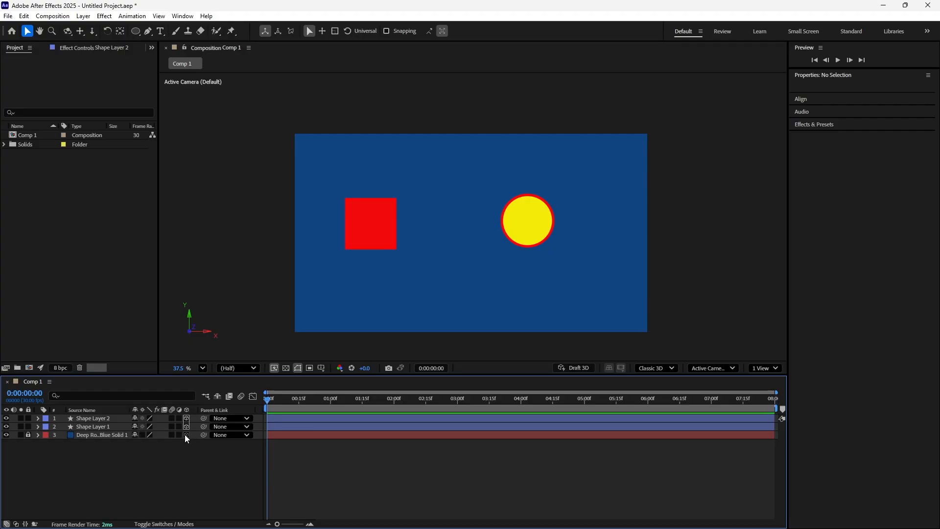
# - Hide the locked blue background solid and show it again
pyautogui.click(7, 434)
pyautogui.click(6, 434)
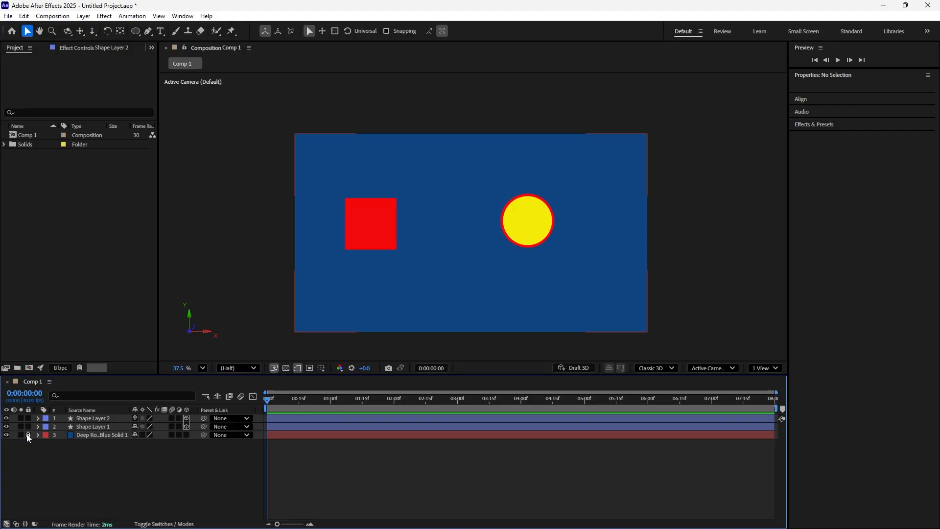
pyautogui.click(28, 435)
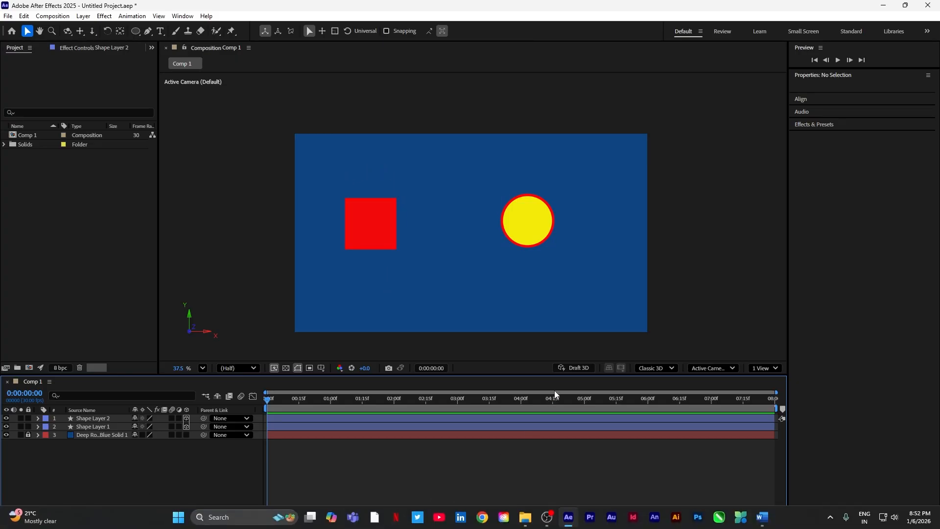
# - Start a new camera layer for the composition and set its type to One-Node Camera
pyautogui.rightClick(216, 464)
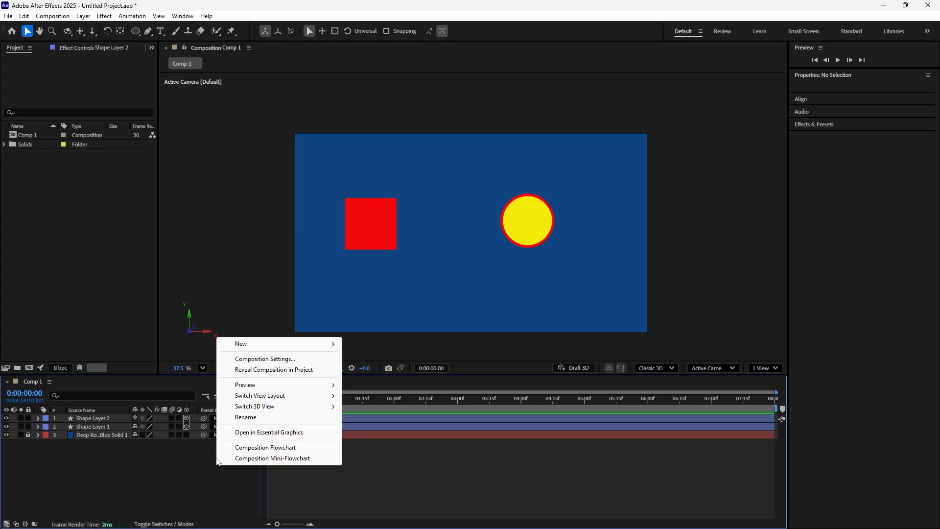
pyautogui.moveTo(293, 346)
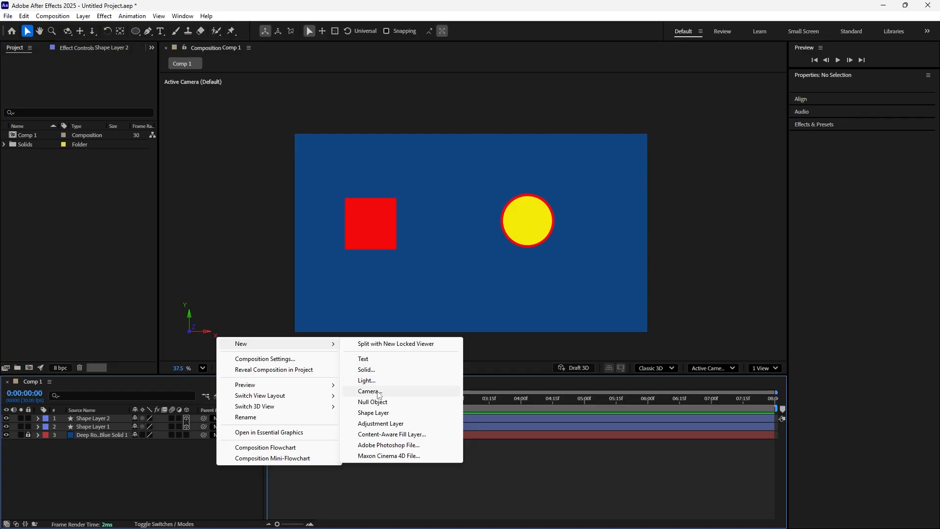
pyautogui.click(368, 391)
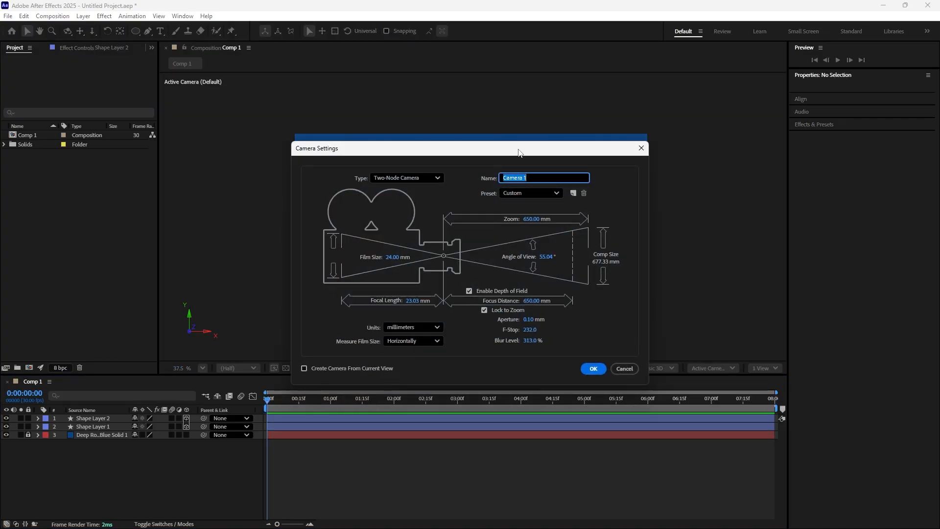
pyautogui.moveTo(532, 149); pyautogui.dragTo(556, 116)
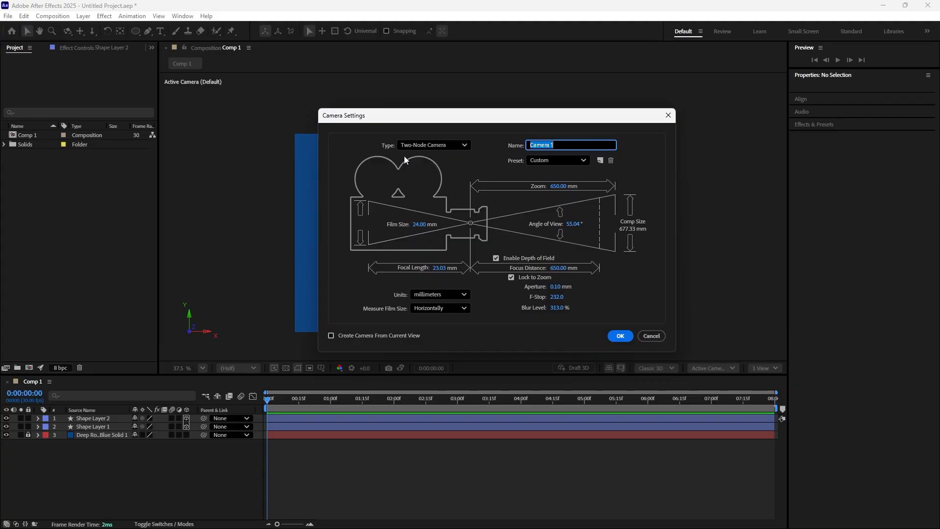
pyautogui.click(465, 146)
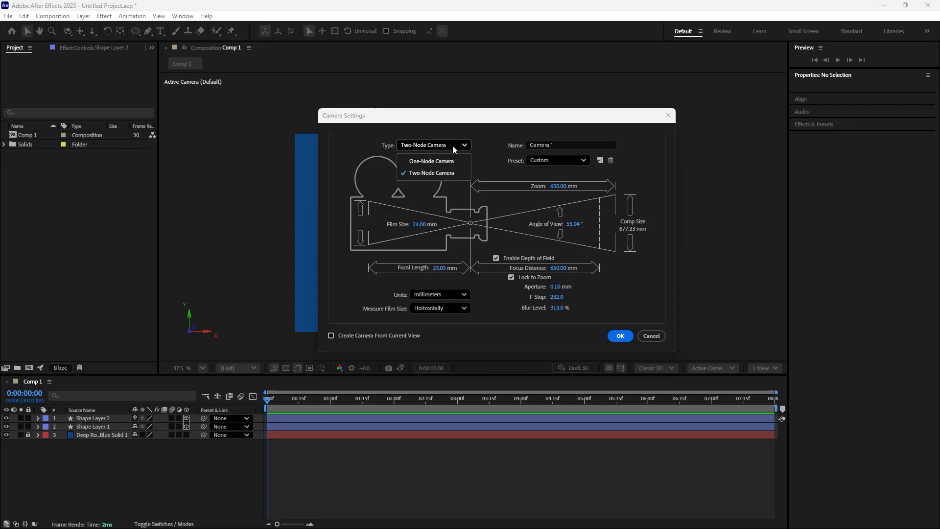
pyautogui.click(449, 162)
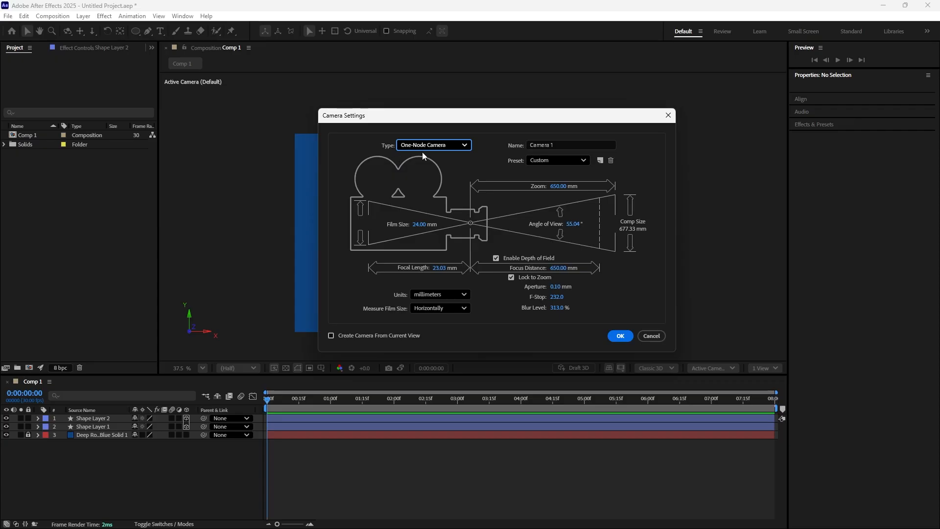
# - Switch the camera type to Two-Node Camera and back to One-Node Camera
pyautogui.click(464, 147)
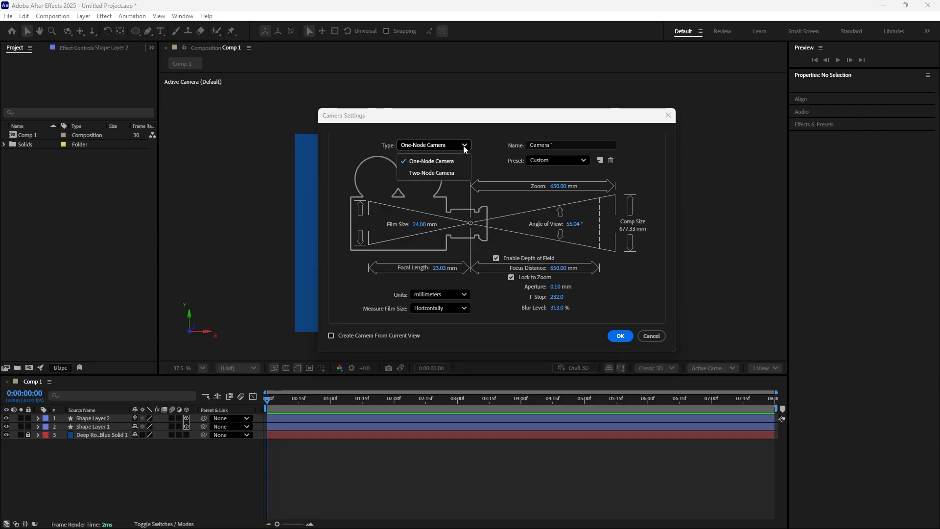
pyautogui.click(450, 173)
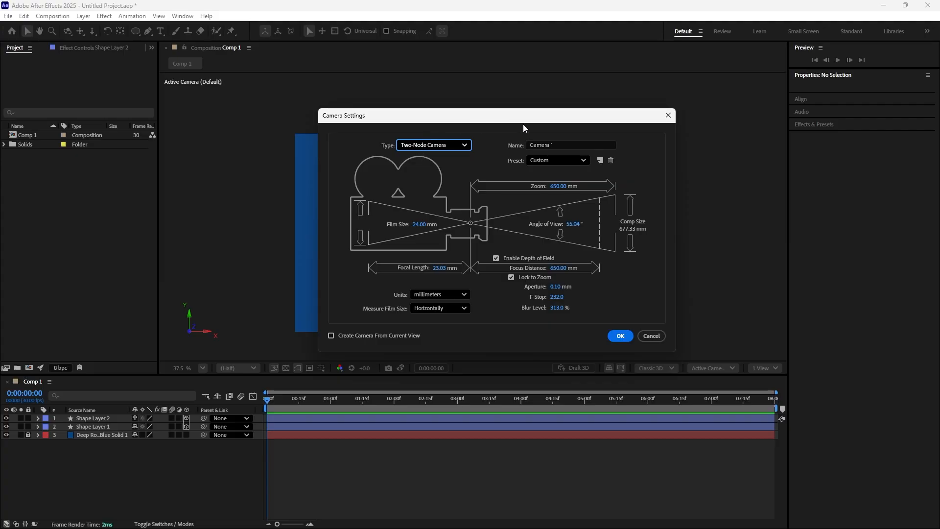
pyautogui.click(464, 147)
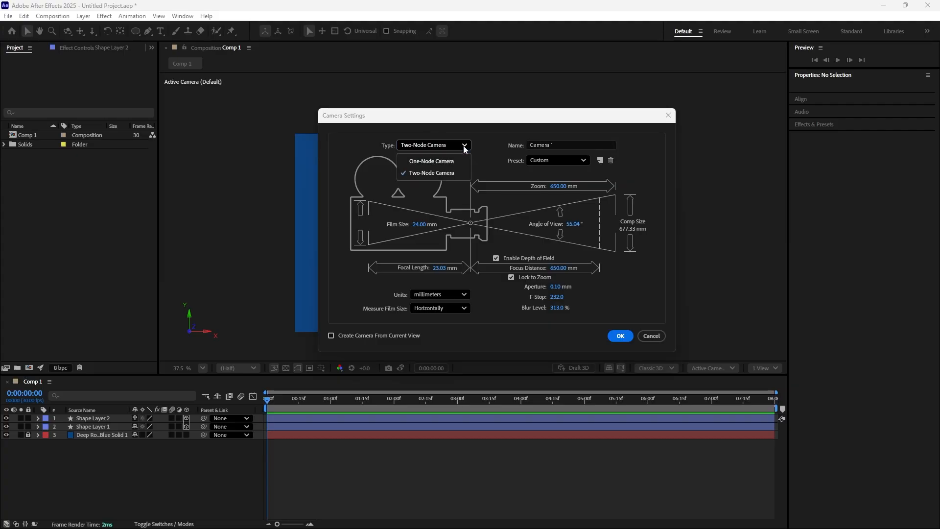
pyautogui.click(443, 160)
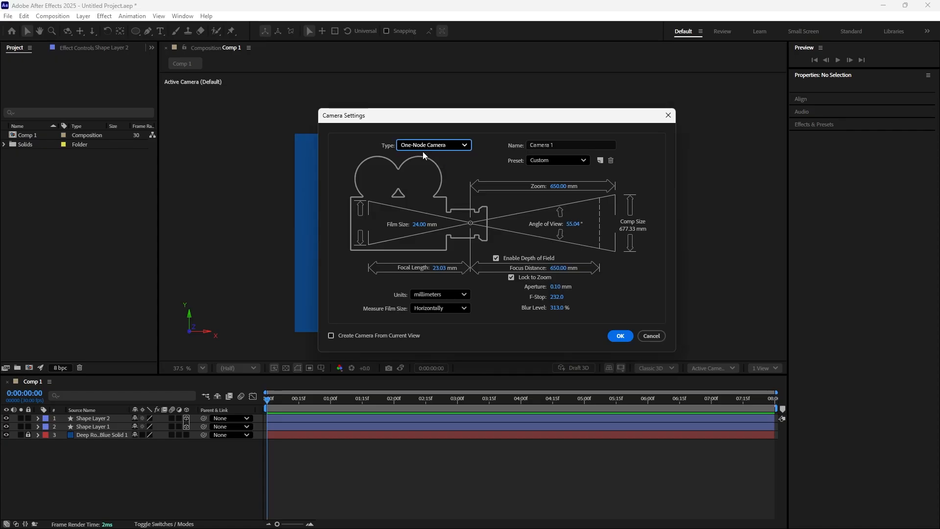
pyautogui.moveTo(531, 116); pyautogui.dragTo(525, 87)
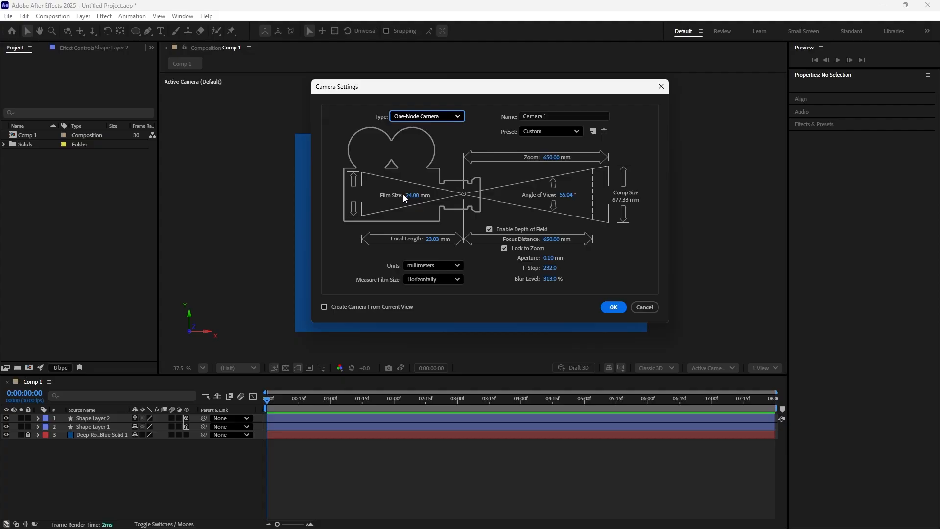
# - Look through the camera's lens presets, and switch its units to inches and back to millimeters
pyautogui.click(578, 131)
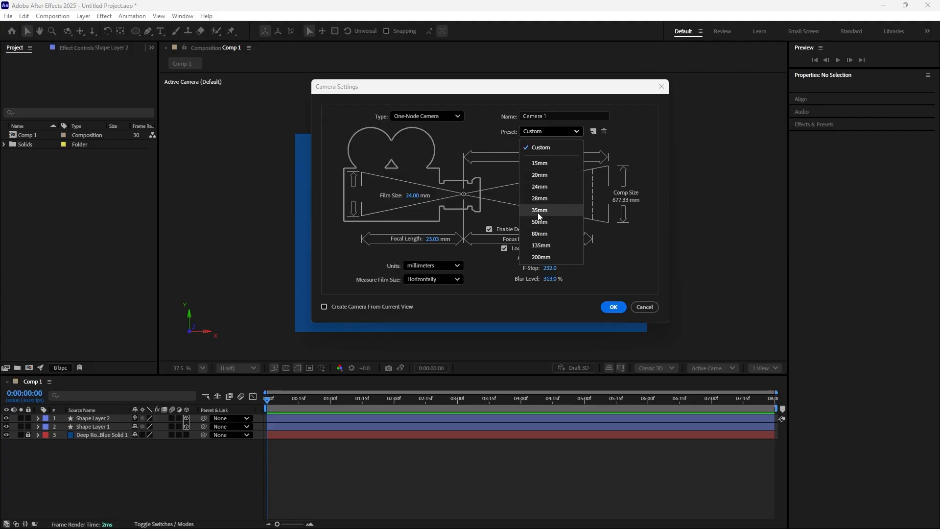
pyautogui.click(459, 267)
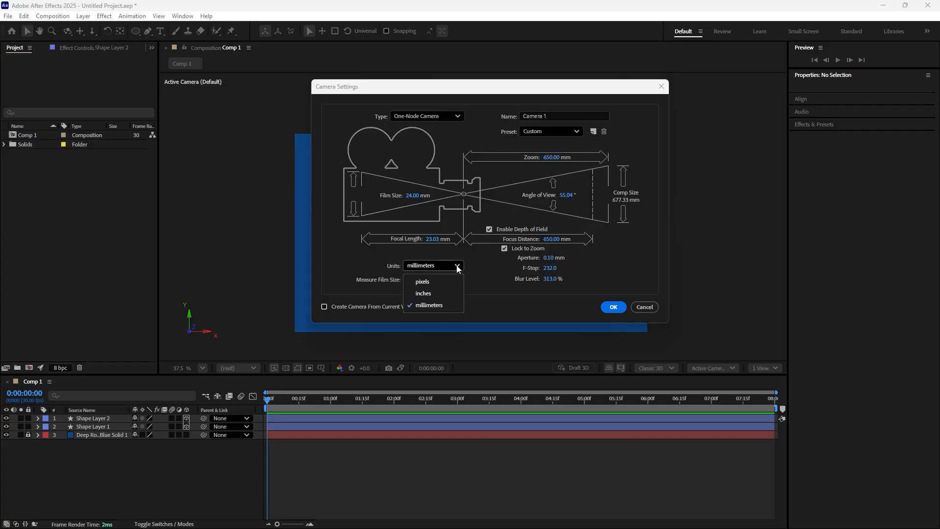
pyautogui.click(430, 293)
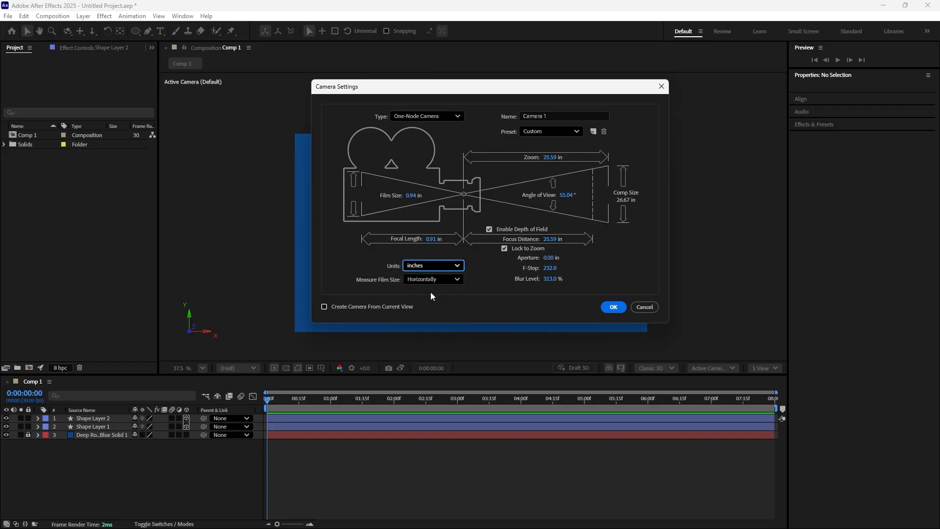
pyautogui.click(458, 267)
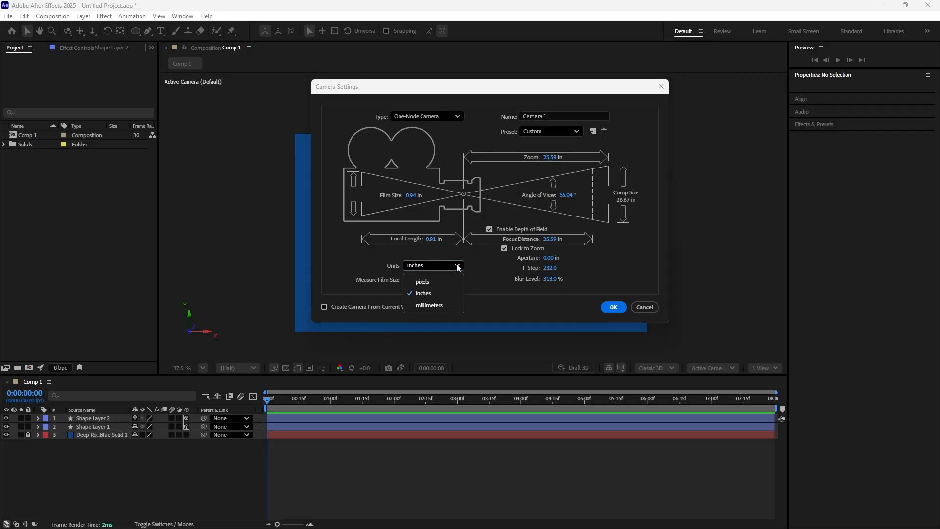
pyautogui.click(442, 306)
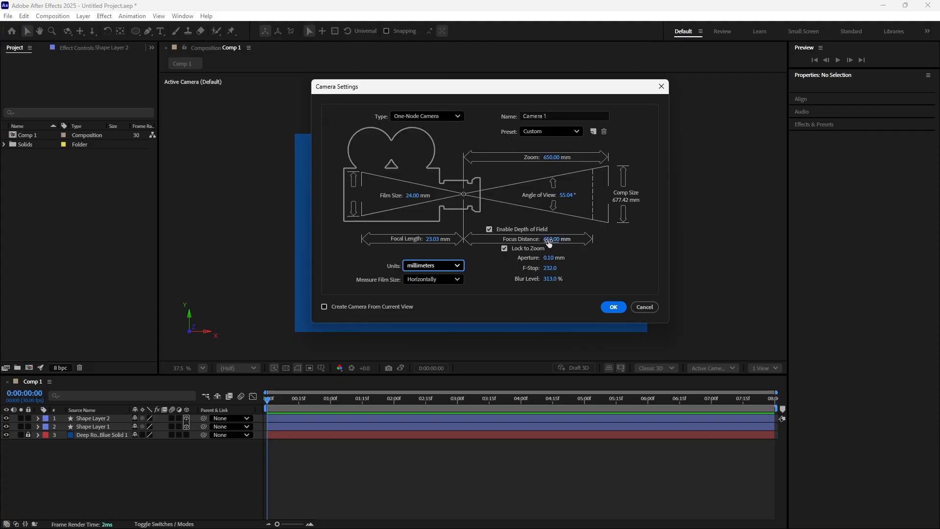
# - Try a focal length of 57 mm for the camera and reduce it to 0 mm
pyautogui.moveTo(548, 243); pyautogui.dragTo(554, 239)
pyautogui.click(431, 239)
pyautogui.write('57')
pyautogui.press('Return')
pyautogui.moveTo(448, 239); pyautogui.dragTo(423, 247)
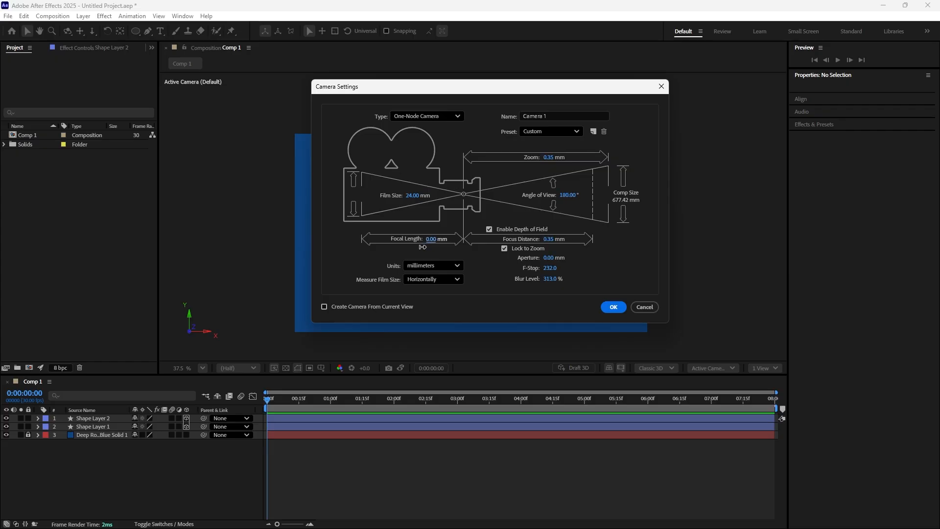
# - Apply the 35mm preset, create the camera, and inspect the property groups of its layer
pyautogui.click(578, 131)
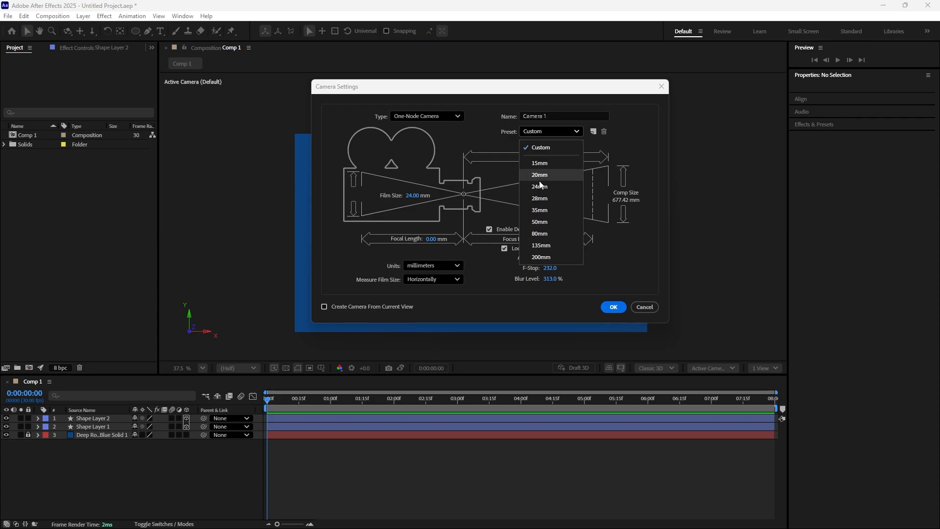
pyautogui.click(542, 210)
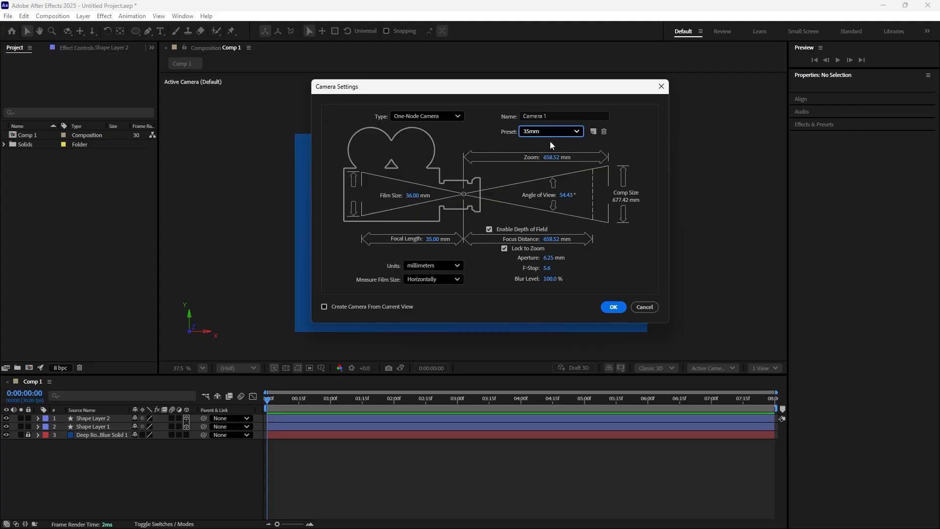
pyautogui.click(613, 307)
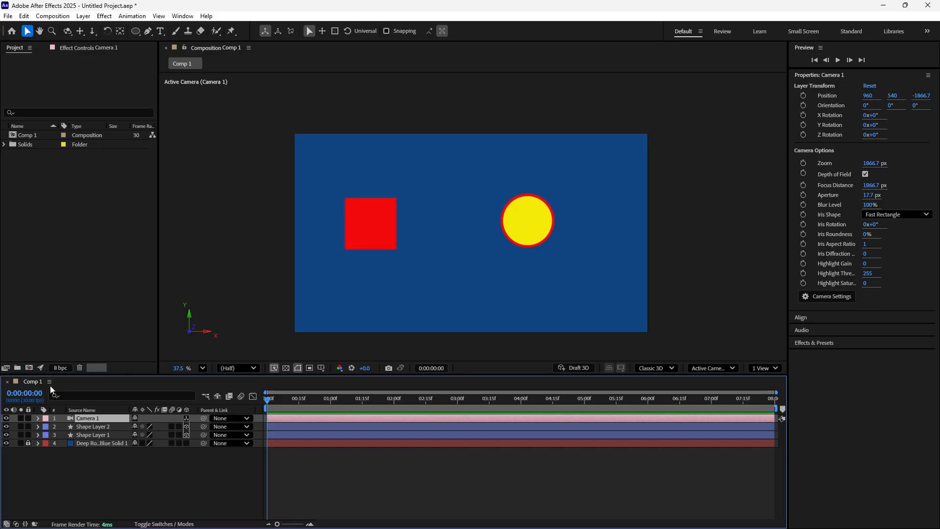
pyautogui.click(37, 419)
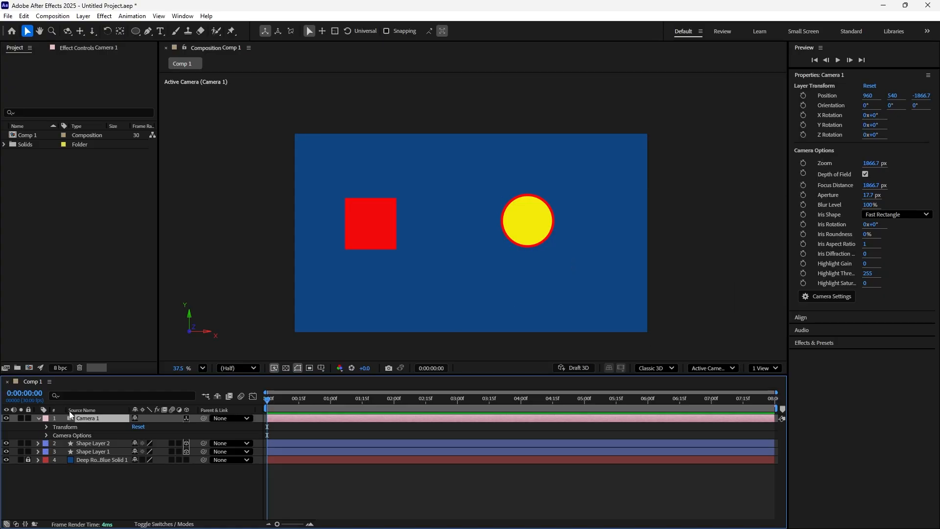
pyautogui.click(39, 418)
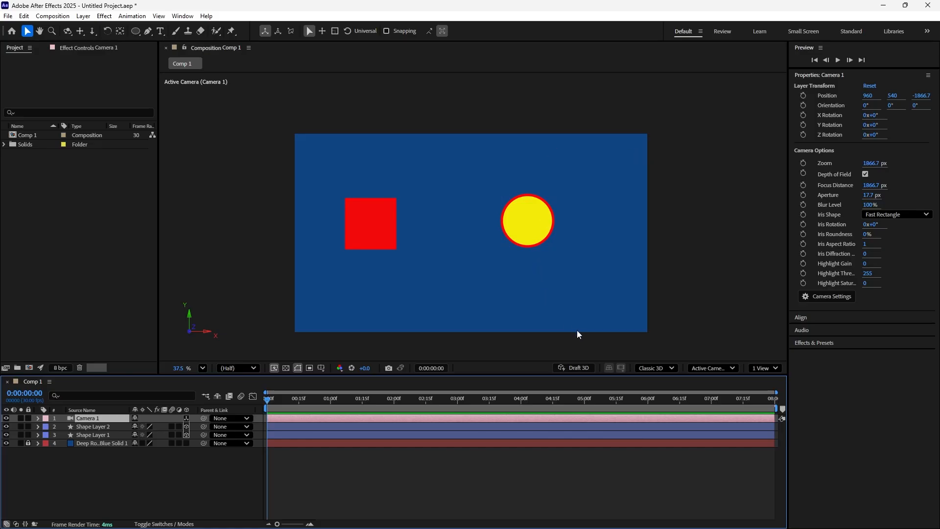
# - Enable Draft 3D for the composition view and toggle its extended viewer and 3D Ground Plane options
pyautogui.click(580, 369)
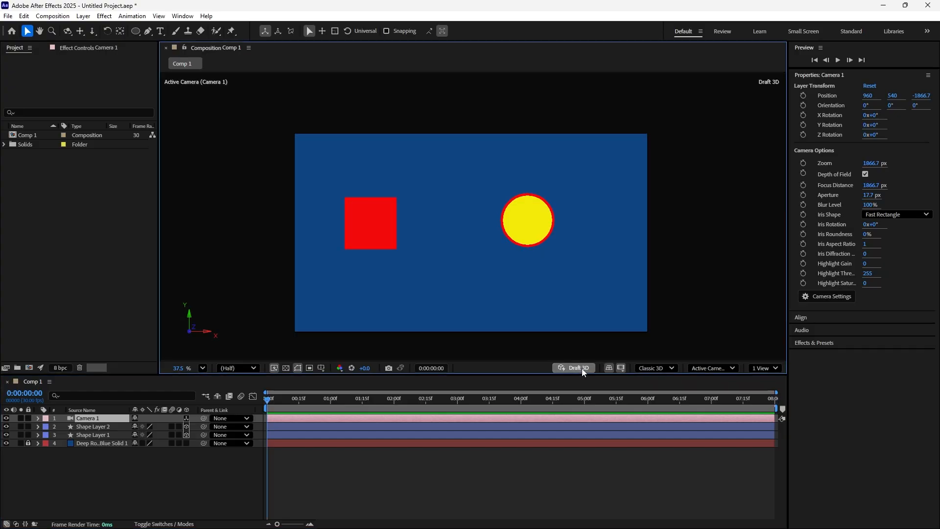
pyautogui.click(582, 369)
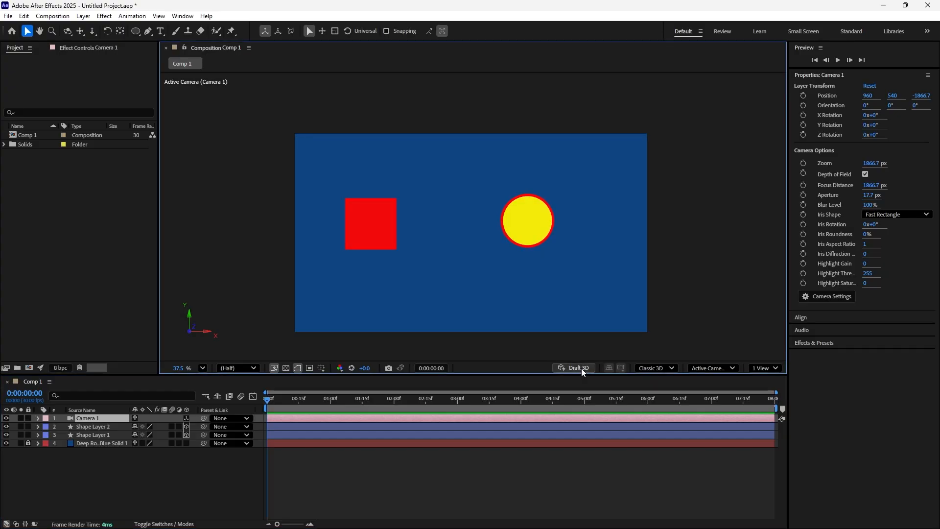
pyautogui.click(580, 369)
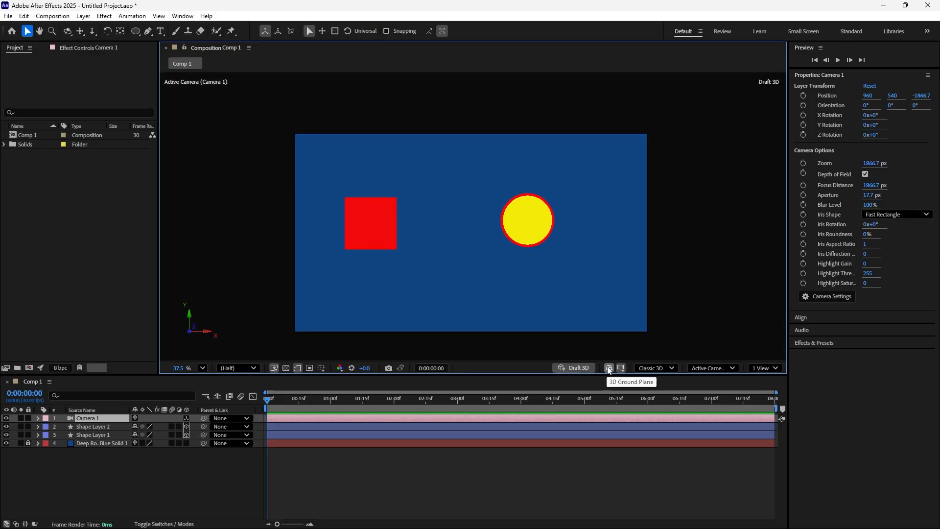
pyautogui.click(622, 369)
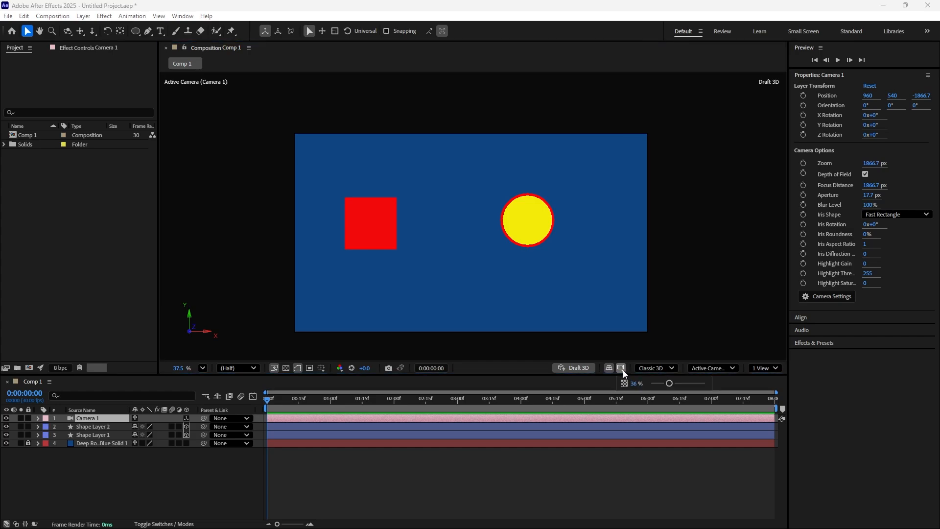
pyautogui.click(622, 371)
pyautogui.click(621, 370)
pyautogui.click(610, 369)
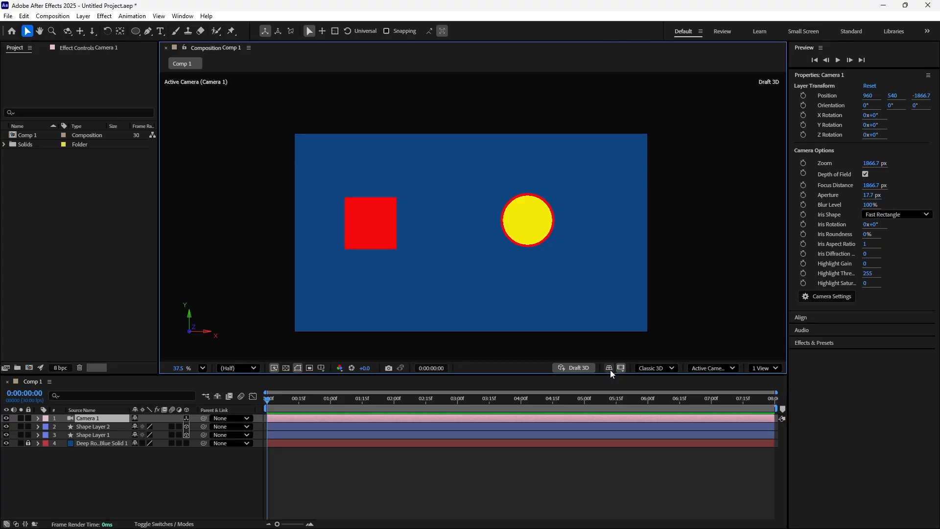
# - Look through the 3D renderer choices, keeping Classic 3D, and the camera and preset views available for the composition
pyautogui.click(622, 369)
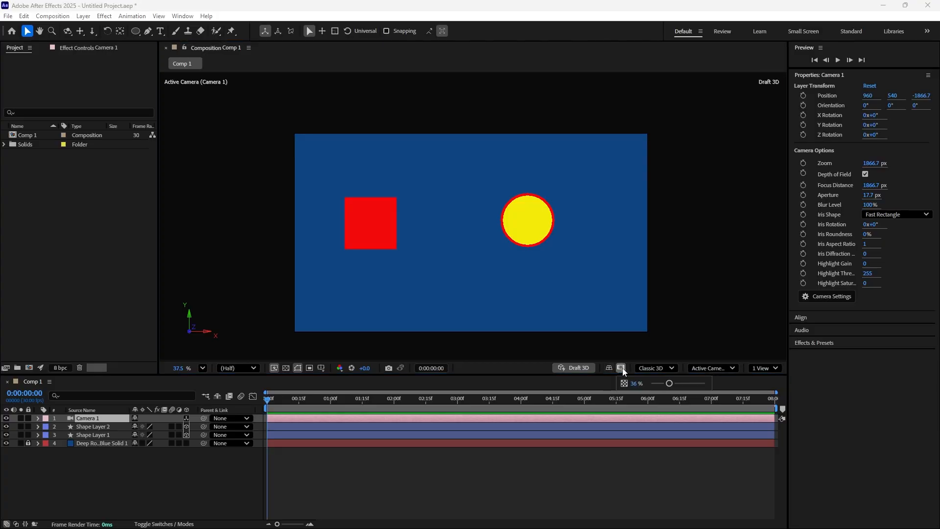
pyautogui.click(674, 368)
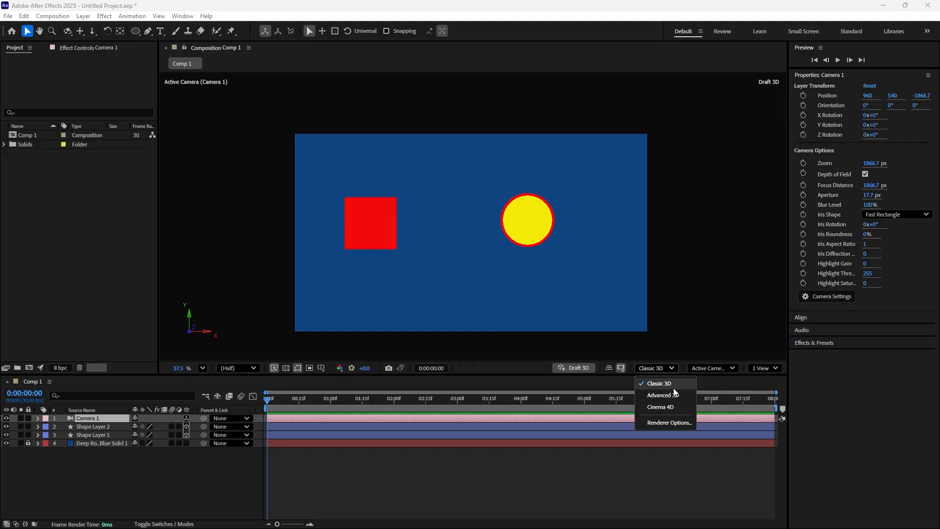
pyautogui.click(672, 384)
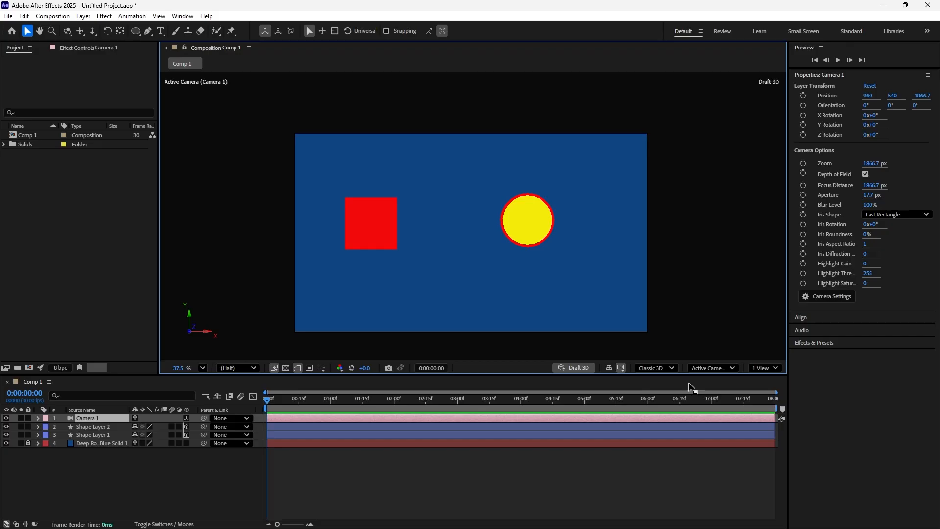
pyautogui.click(733, 370)
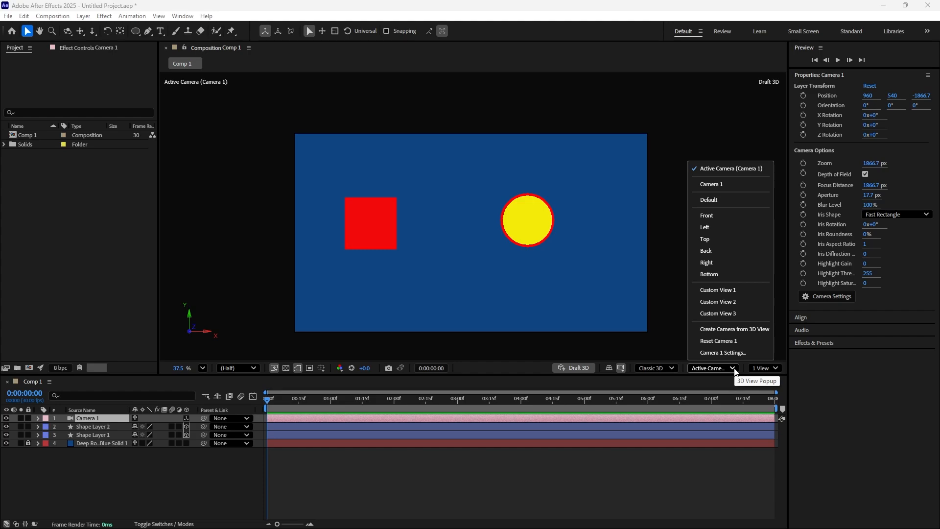
pyautogui.click(733, 368)
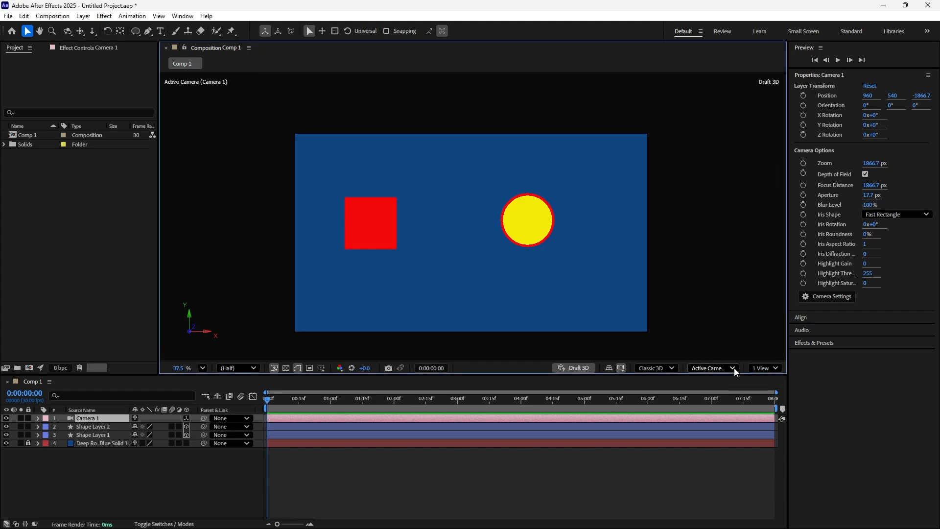
# - Split the composition viewer into 2 Views and fit the Top view and the Active Camera view to show the whole scene
pyautogui.click(775, 370)
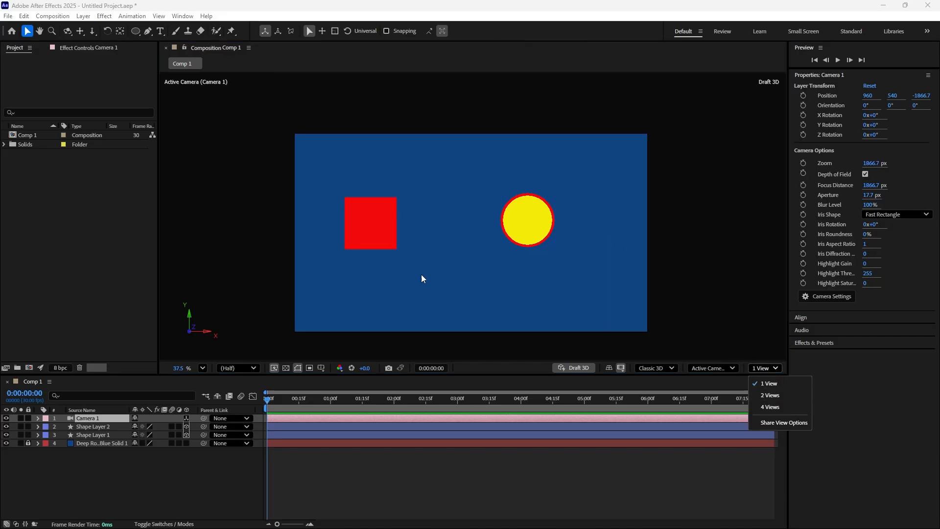
pyautogui.click(769, 396)
pyautogui.scroll(-5, 393, 212)
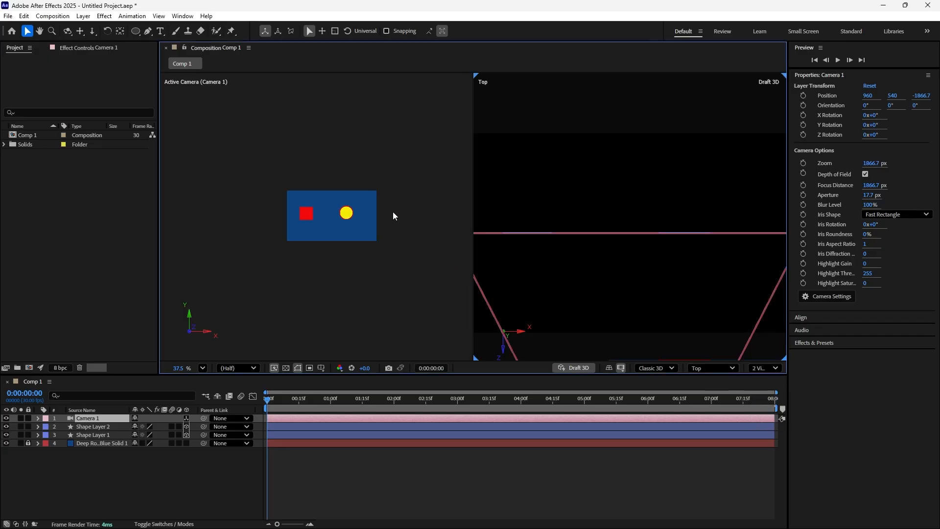
pyautogui.scroll(-8, 507, 258)
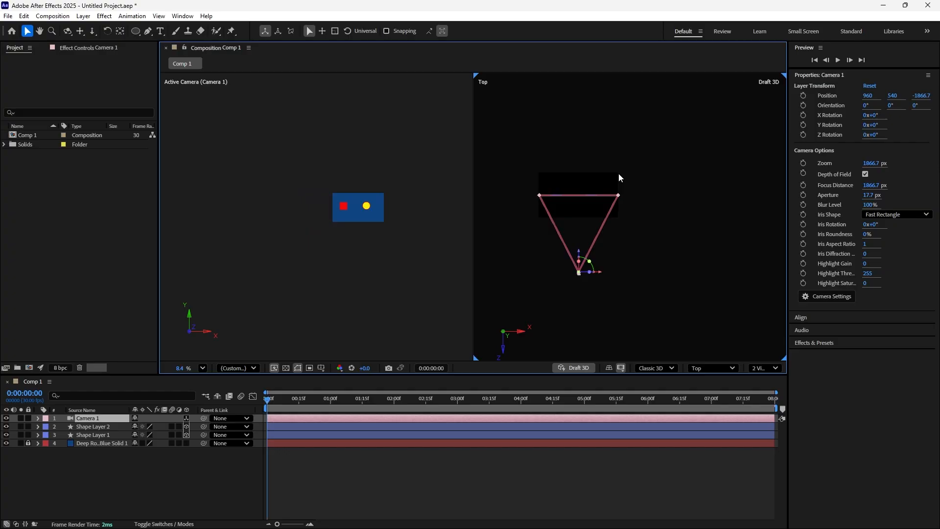
pyautogui.scroll(5, 578, 214)
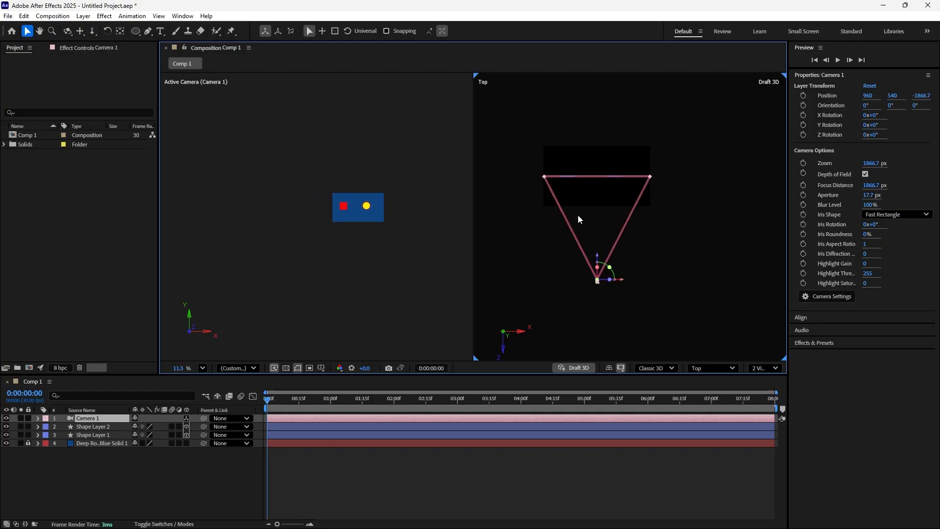
pyautogui.click(399, 210)
pyautogui.scroll(2, 400, 218)
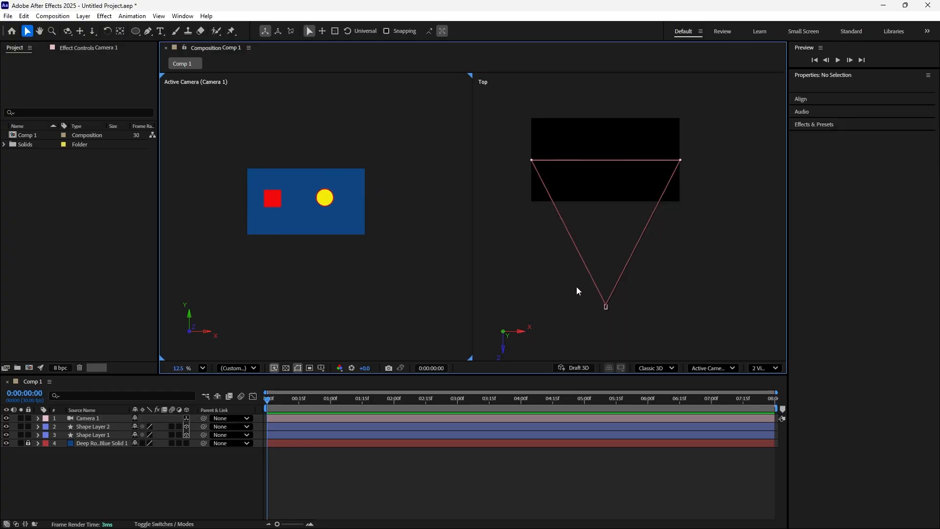
# - Select the camera in the Top view and try moving it freely to about 1017, 565.3, -2056.7
pyautogui.click(606, 306)
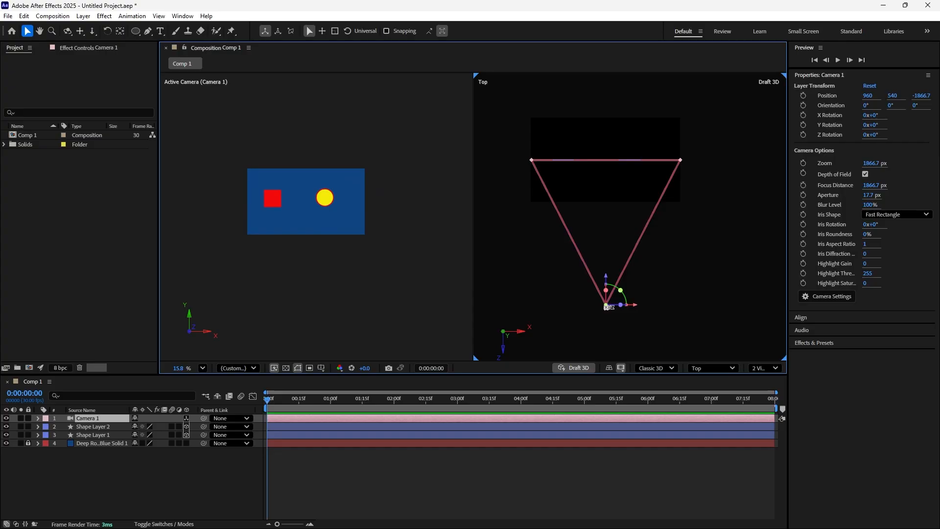
pyautogui.moveTo(606, 306)
pyautogui.mouseDown()
pyautogui.moveTo(632, 309)
pyautogui.moveTo(597, 300)
pyautogui.moveTo(592, 269)
pyautogui.moveTo(613, 340)
pyautogui.moveTo(610, 323)
pyautogui.mouseUp()
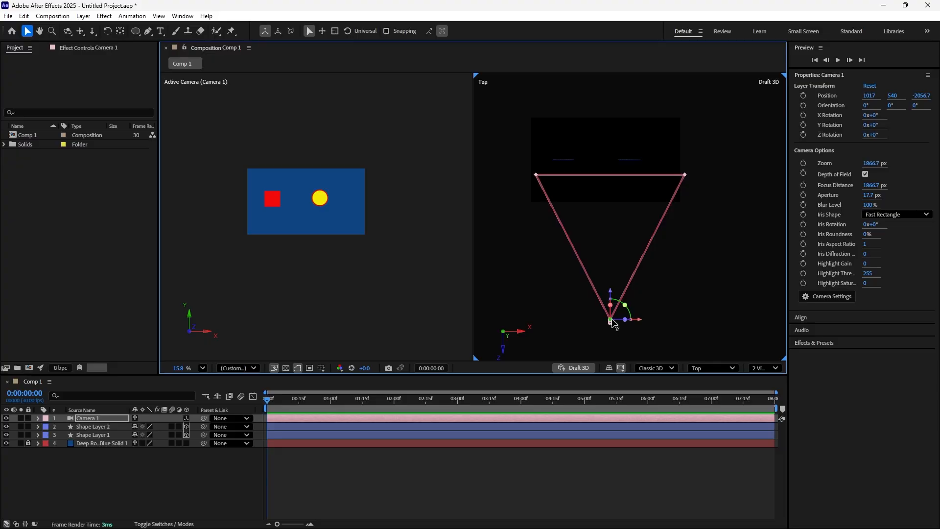
pyautogui.moveTo(612, 321)
pyautogui.mouseDown()
pyautogui.moveTo(652, 319)
pyautogui.moveTo(605, 326)
pyautogui.mouseUp()
# - Try moving the camera along its X axis to about 1038 and along its Z axis to about -2005.7 in the Top view
pyautogui.scroll(2, 616, 328)
pyautogui.scroll(5, 615, 325)
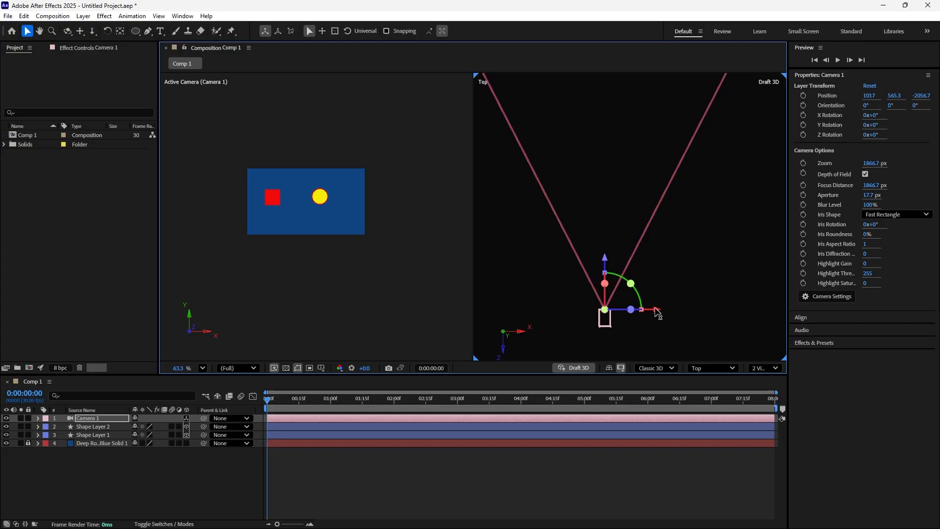
pyautogui.moveTo(658, 312)
pyautogui.mouseDown()
pyautogui.moveTo(715, 311)
pyautogui.moveTo(534, 306)
pyautogui.moveTo(738, 307)
pyautogui.moveTo(661, 308)
pyautogui.mouseUp()
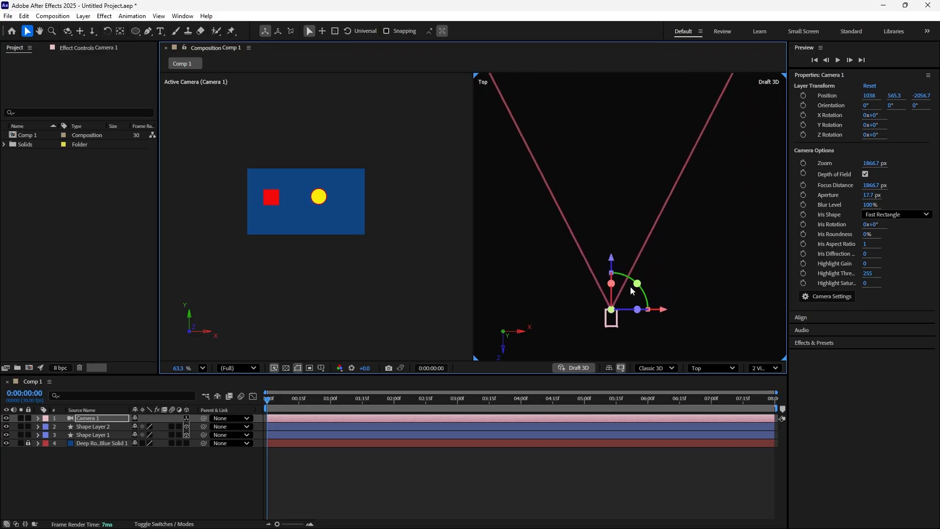
pyautogui.scroll(2, 613, 269)
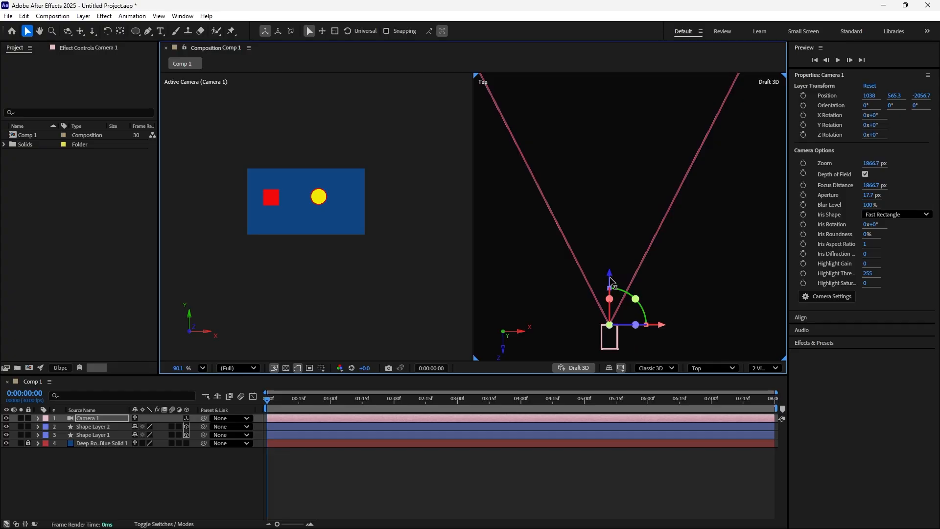
pyautogui.moveTo(612, 274); pyautogui.dragTo(602, 215)
pyautogui.moveTo(598, 151); pyautogui.dragTo(601, 237)
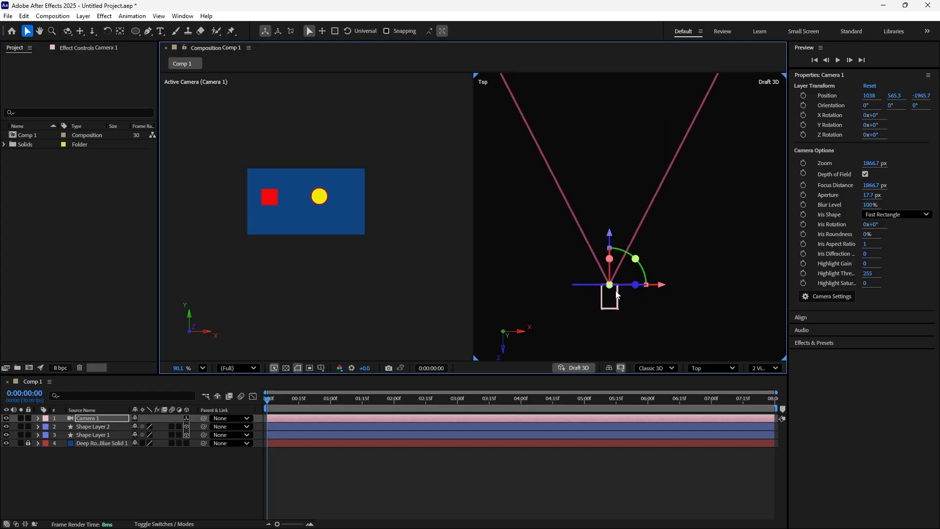
pyautogui.moveTo(611, 240); pyautogui.dragTo(621, 264)
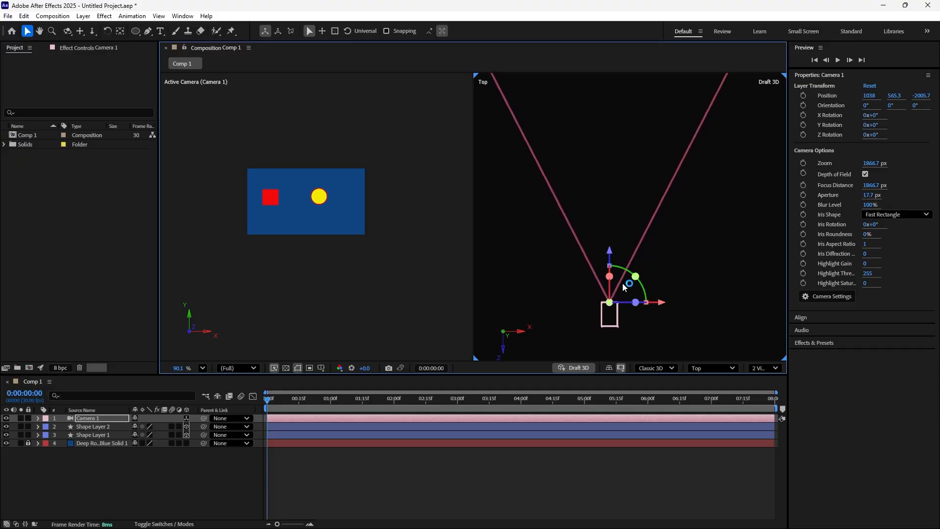
# - Try rotating the camera about its Y axis to about 359.4° and moving it to about 942, 565.3, -1813.7
pyautogui.scroll(-10, 595, 313)
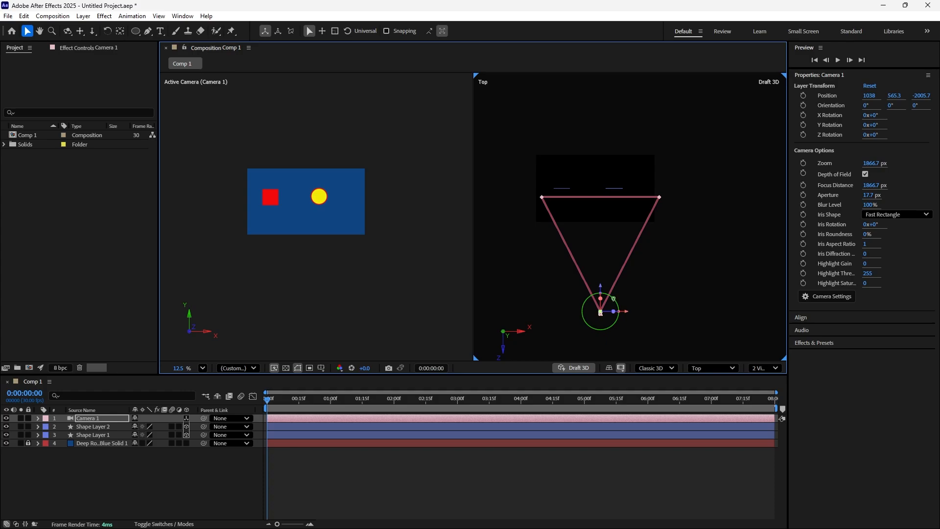
pyautogui.moveTo(614, 298)
pyautogui.mouseDown()
pyautogui.moveTo(621, 305)
pyautogui.moveTo(614, 288)
pyautogui.moveTo(632, 310)
pyautogui.moveTo(620, 286)
pyautogui.mouseUp()
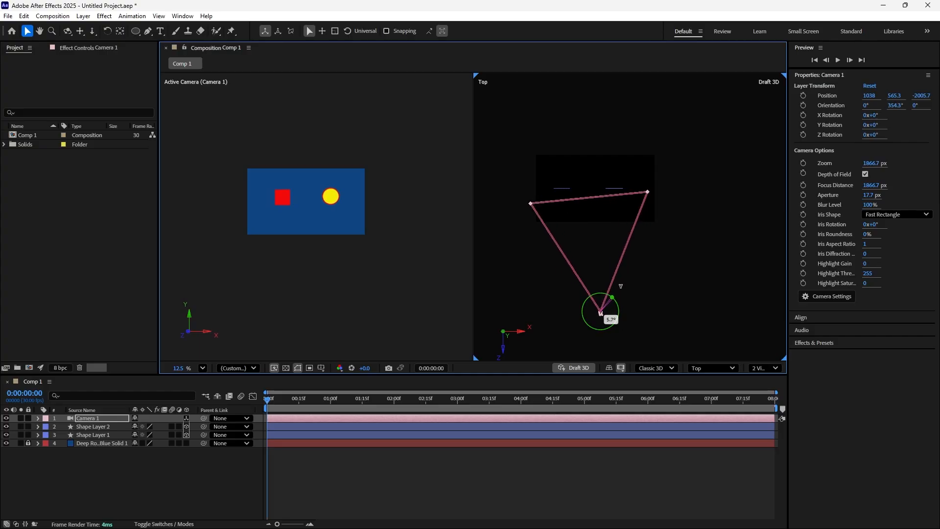
pyautogui.moveTo(621, 286); pyautogui.dragTo(595, 302)
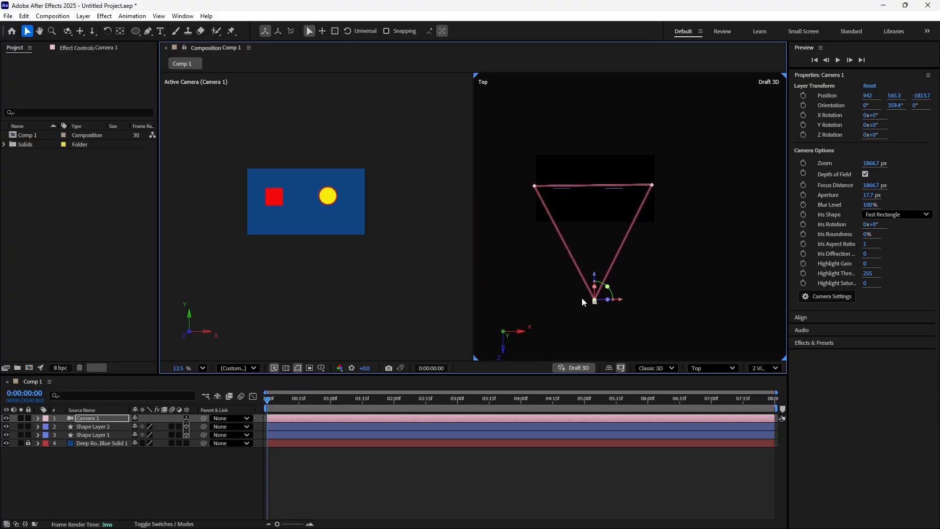
# - Undo all moves and rotations of the one-node camera, and undo its creation
pyautogui.hotkey('ctrl', 'z')
pyautogui.hotkey('ctrl', 'z')
pyautogui.hotkey('ctrl', 'z')
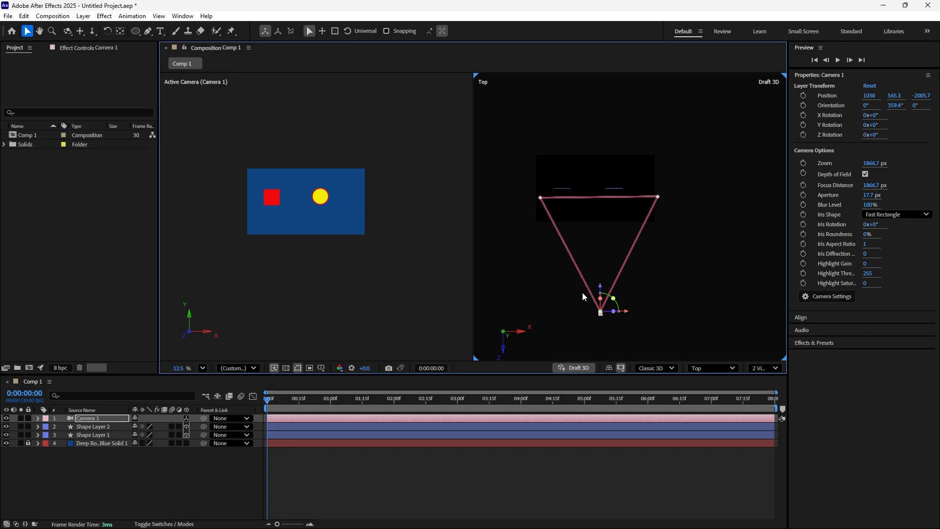
pyautogui.hotkey('ctrl', 'z')
pyautogui.hotkey('ctrl', 'z')
pyautogui.hotkey('ctrl', 'z')
pyautogui.hotkey('ctrl', 'z')
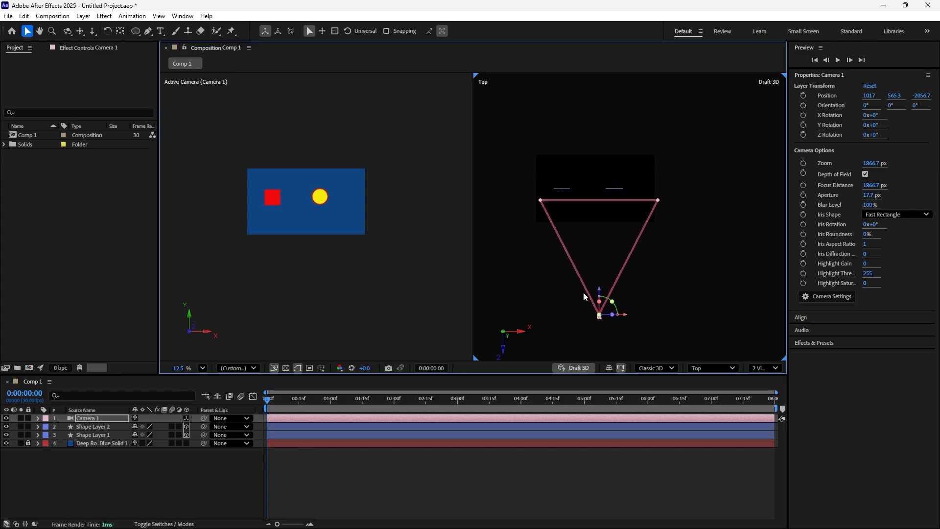
pyautogui.hotkey('ctrl', 'z')
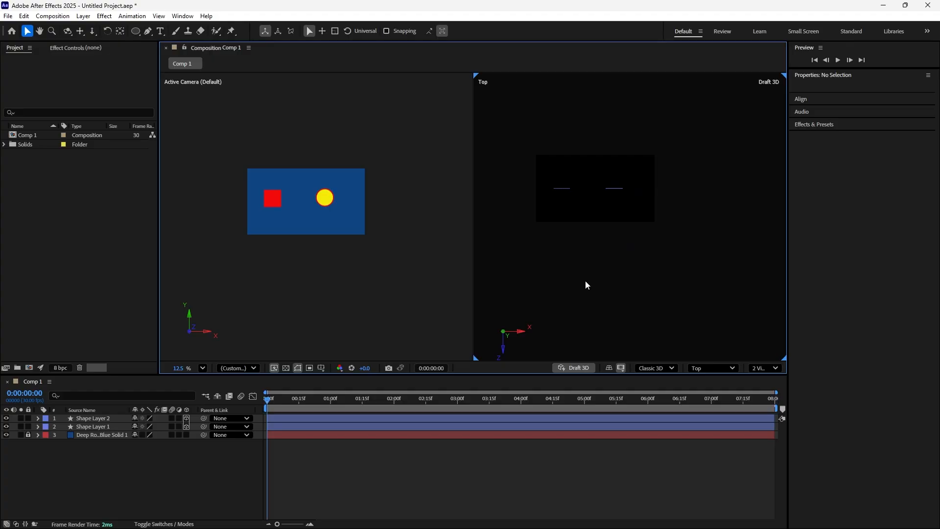
# - Create a new Two-Node Camera with the 35mm preset
pyautogui.rightClick(177, 475)
pyautogui.moveTo(294, 356)
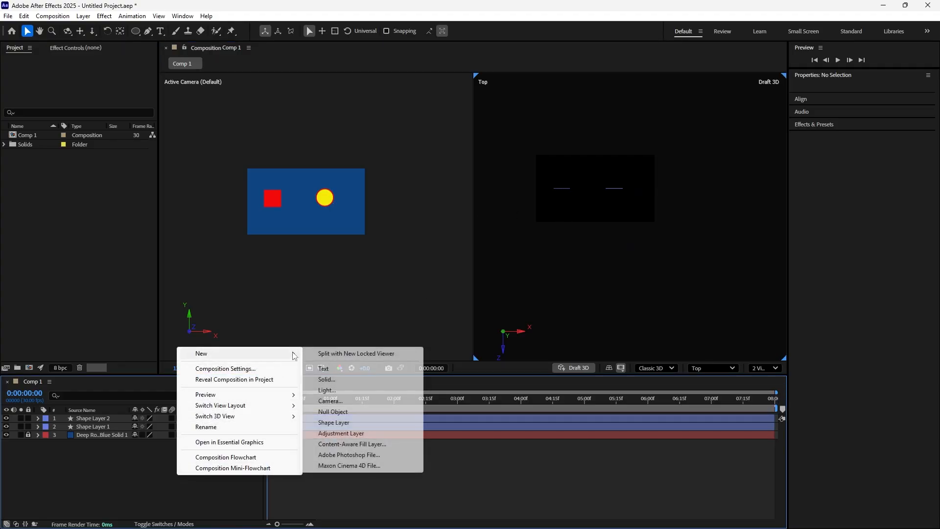
pyautogui.click(335, 402)
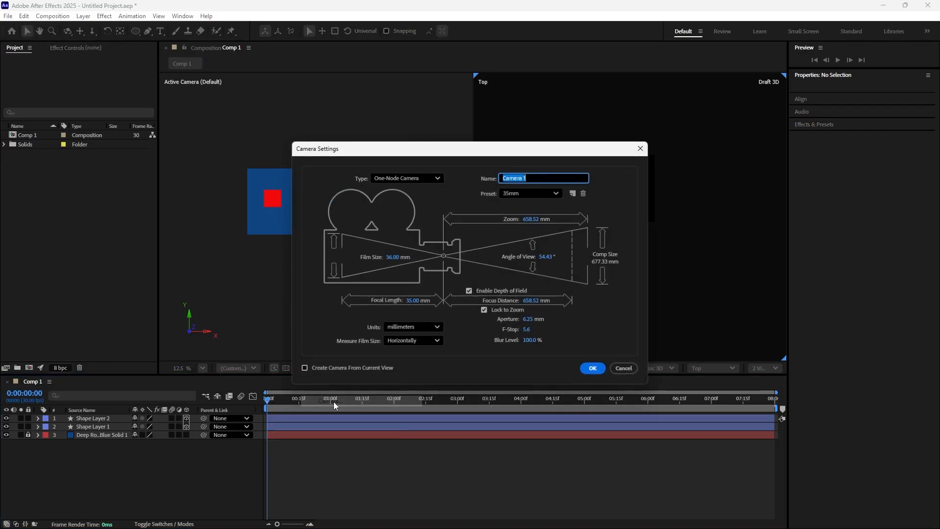
pyautogui.click(438, 180)
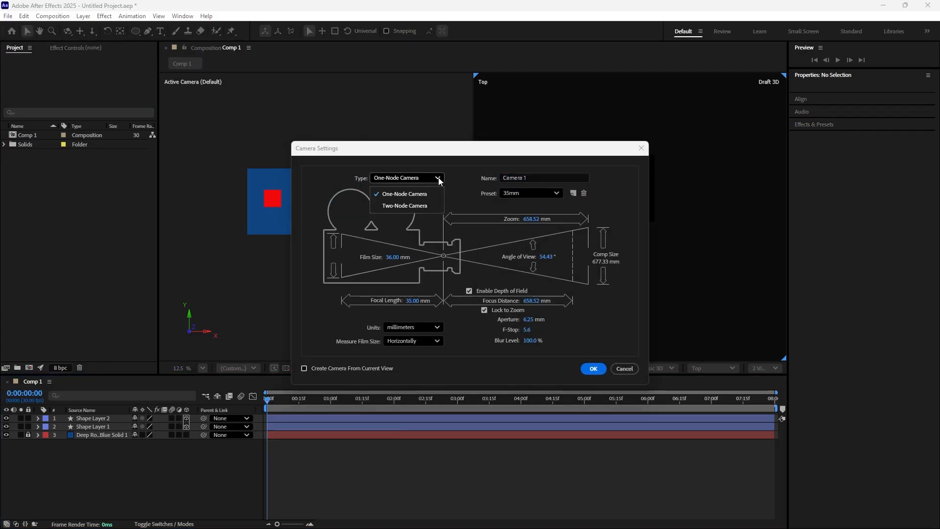
pyautogui.click(422, 206)
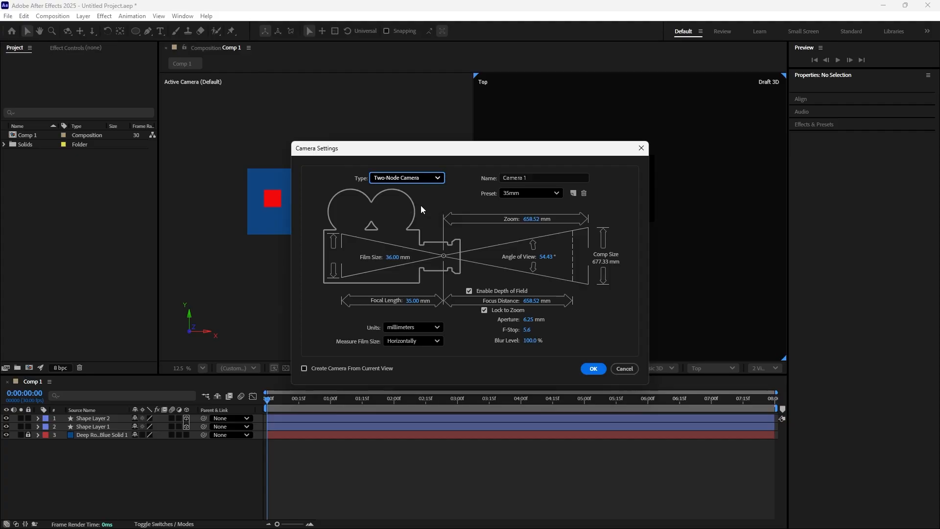
pyautogui.click(594, 369)
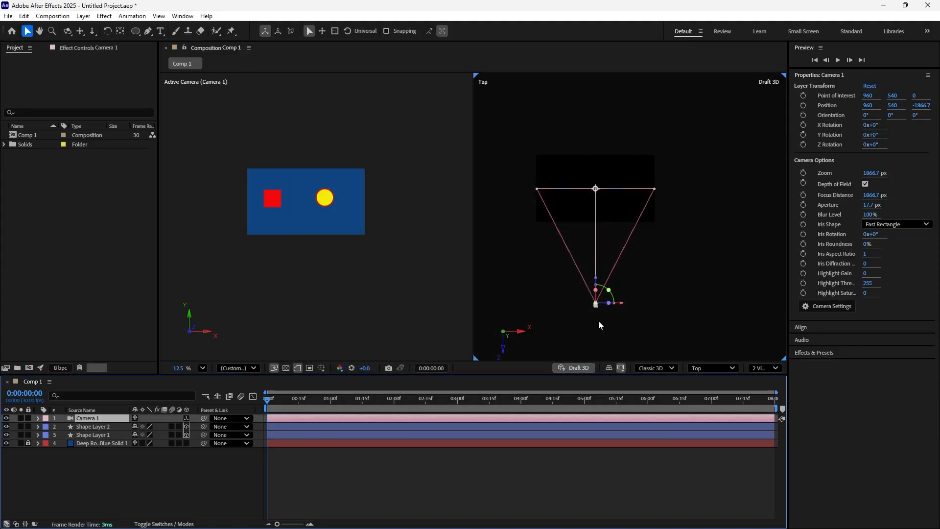
# - Try moving the two-node camera body to about 955, 540, -1778.7 in the Top view, and undo the move
pyautogui.scroll(2, 595, 310)
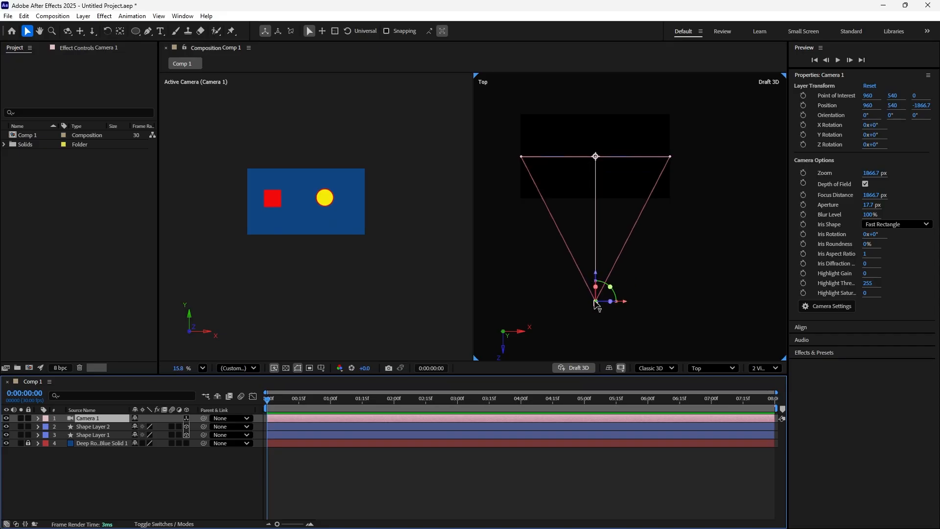
pyautogui.moveTo(596, 303)
pyautogui.mouseDown()
pyautogui.moveTo(684, 307)
pyautogui.moveTo(545, 312)
pyautogui.moveTo(640, 305)
pyautogui.moveTo(597, 296)
pyautogui.mouseUp()
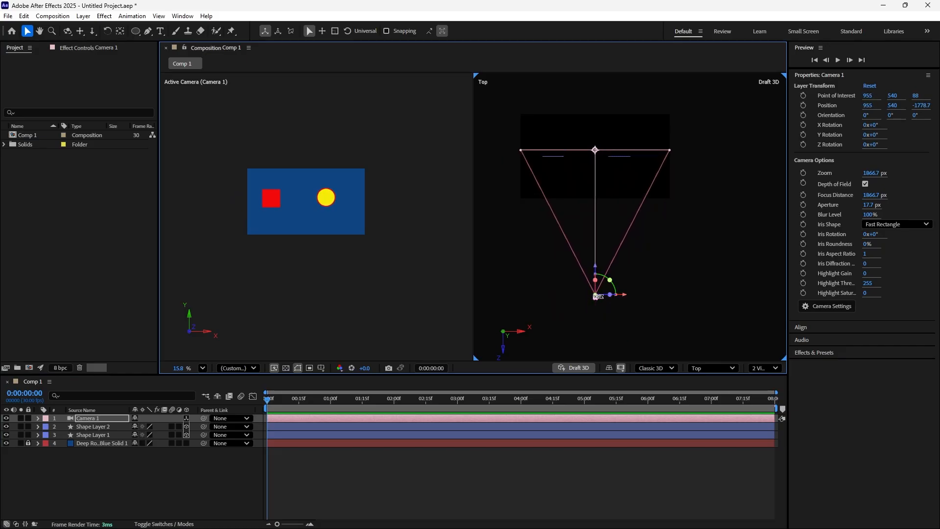
pyautogui.hotkey('ctrl', 'z')
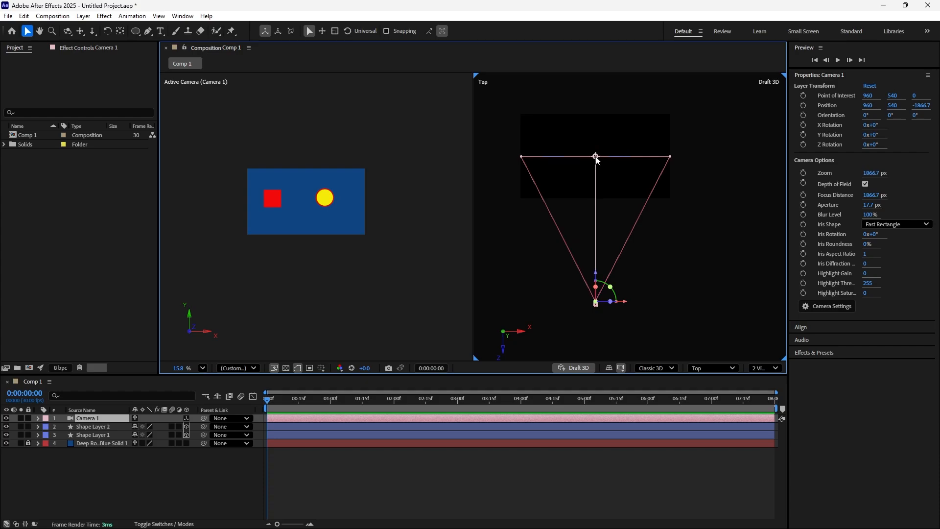
# - Move the camera's point of interest to about Z -708, and shift the camera with its point of interest along X to about 846
pyautogui.moveTo(597, 158); pyautogui.dragTo(589, 182)
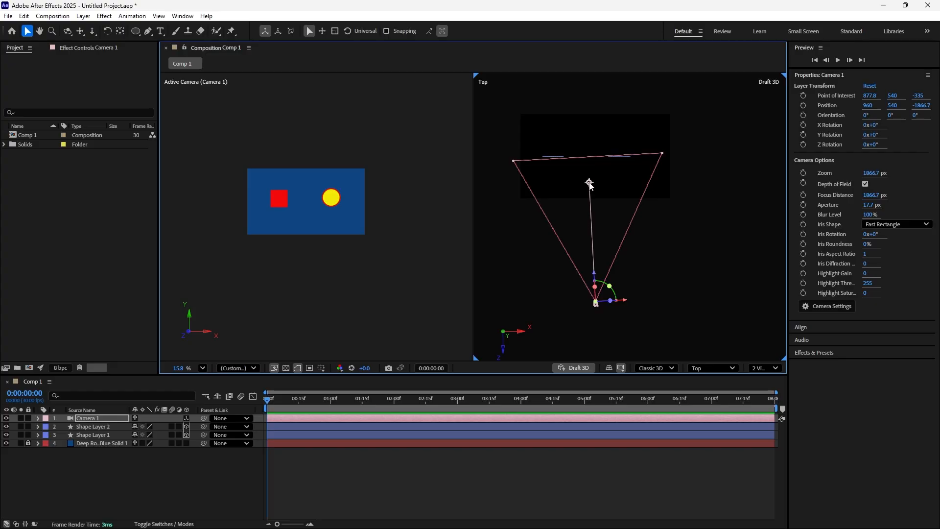
pyautogui.moveTo(590, 184); pyautogui.dragTo(596, 211)
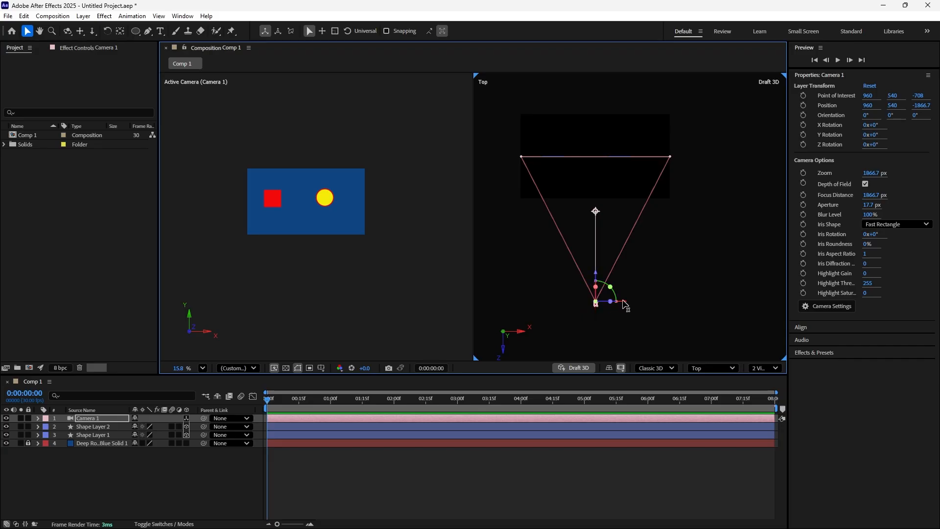
pyautogui.moveTo(624, 300)
pyautogui.mouseDown()
pyautogui.moveTo(680, 300)
pyautogui.moveTo(623, 294)
pyautogui.moveTo(614, 306)
pyautogui.mouseUp()
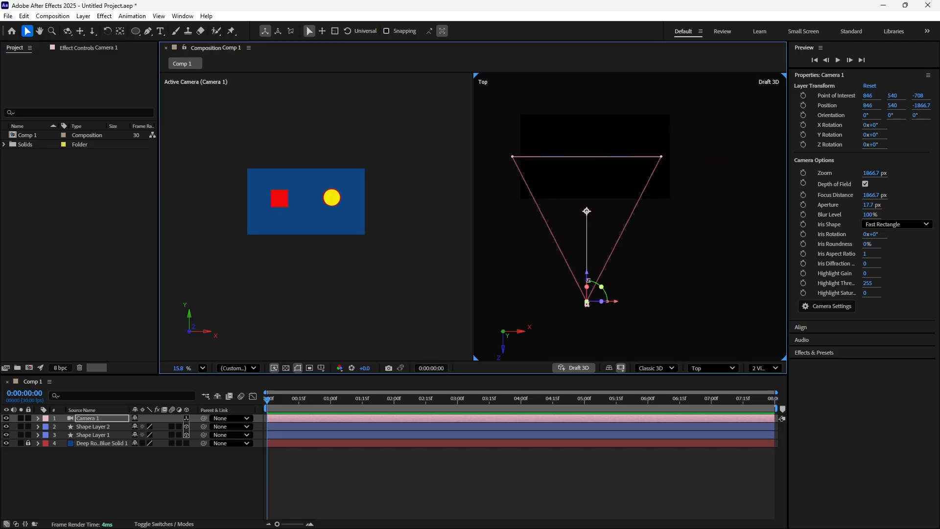
# - Try moving the camera with its axis handles to about 925.2, 540, -2321.8, and undo the changes
pyautogui.moveTo(587, 277); pyautogui.dragTo(613, 307)
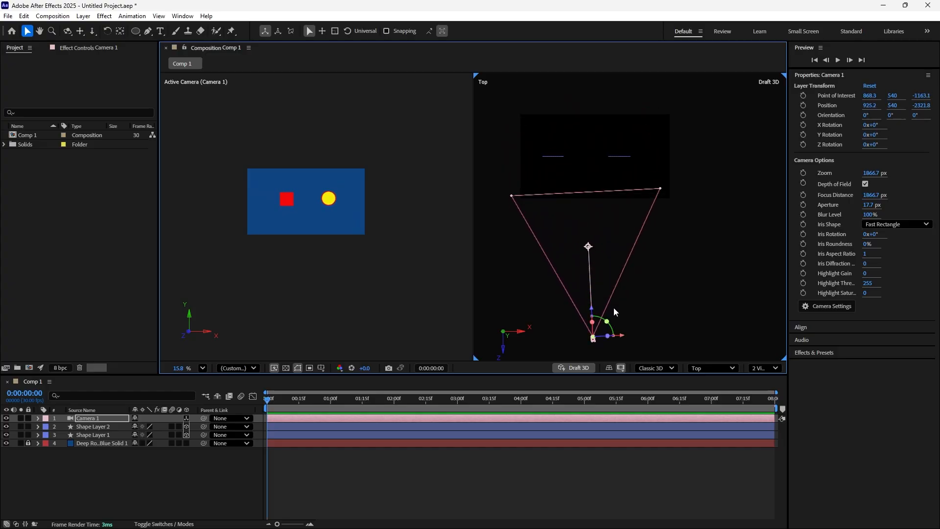
pyautogui.hotkey('ctrl', 'z')
pyautogui.hotkey('ctrl', 'z')
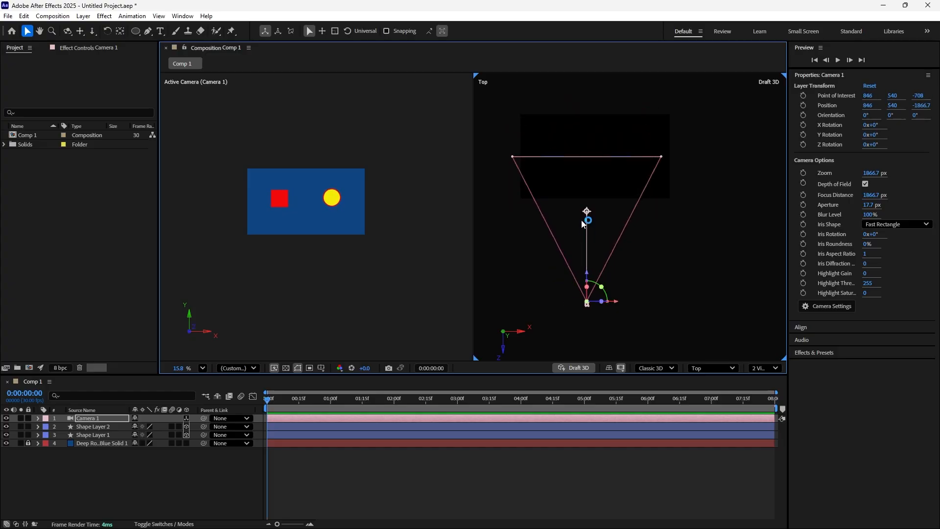
# - Try moving the point of interest to about 883.9, 540, -821.7 and moving the camera body back, undoing each move
pyautogui.moveTo(587, 211)
pyautogui.mouseDown()
pyautogui.moveTo(593, 245)
pyautogui.moveTo(589, 224)
pyautogui.mouseUp()
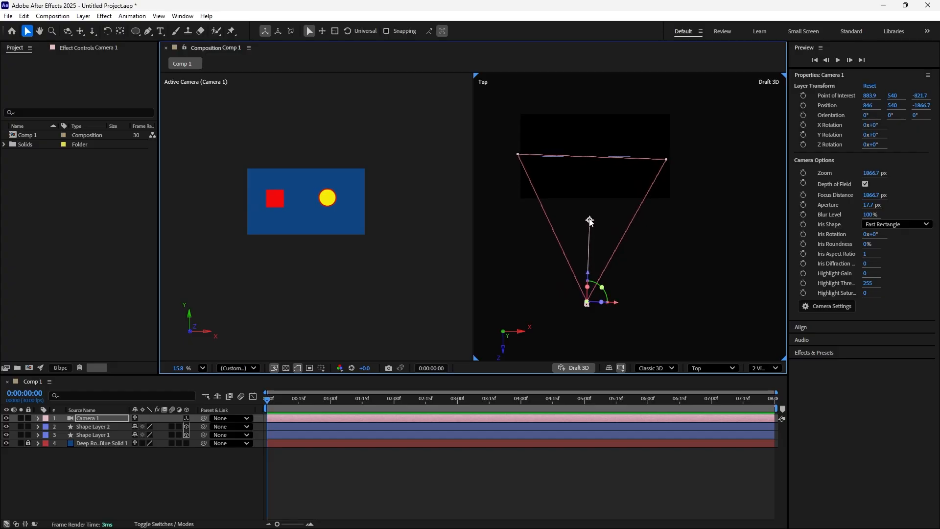
pyautogui.hotkey('ctrl', 'z')
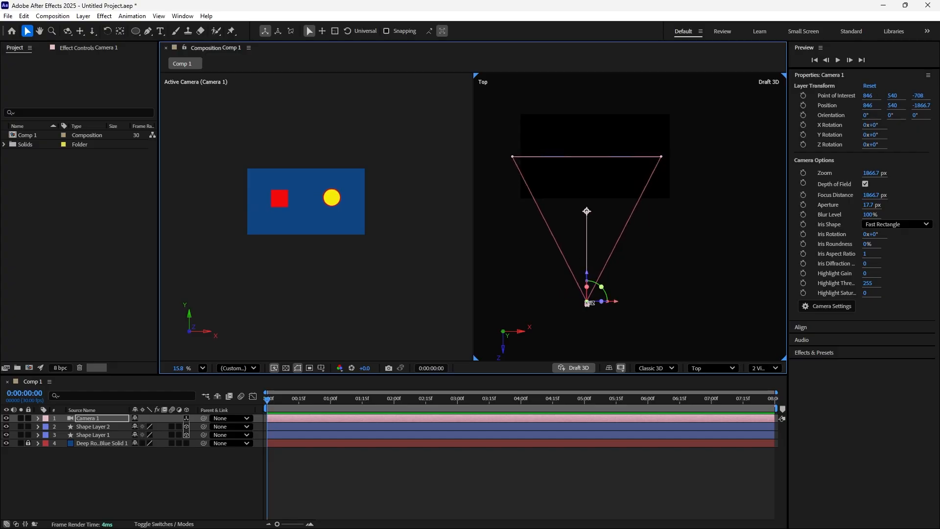
pyautogui.moveTo(587, 302); pyautogui.dragTo(587, 322)
pyautogui.hotkey('ctrl', 'z')
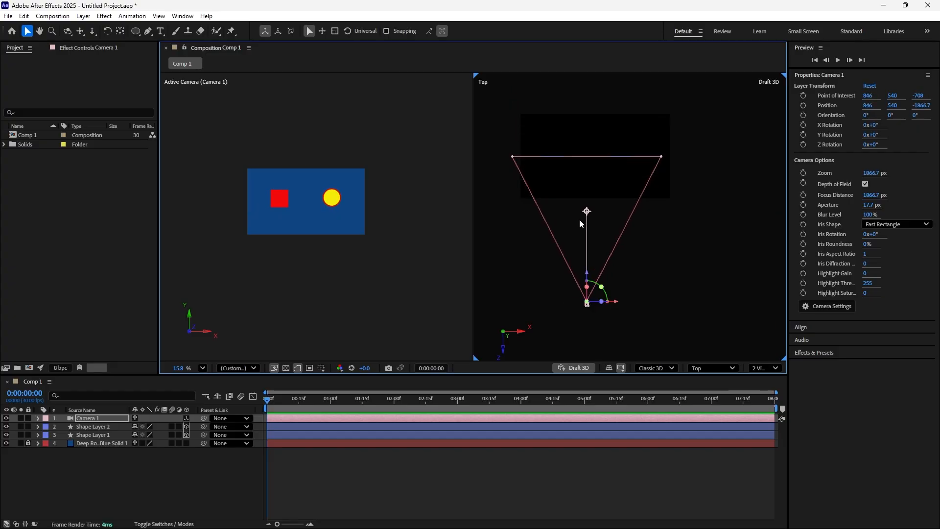